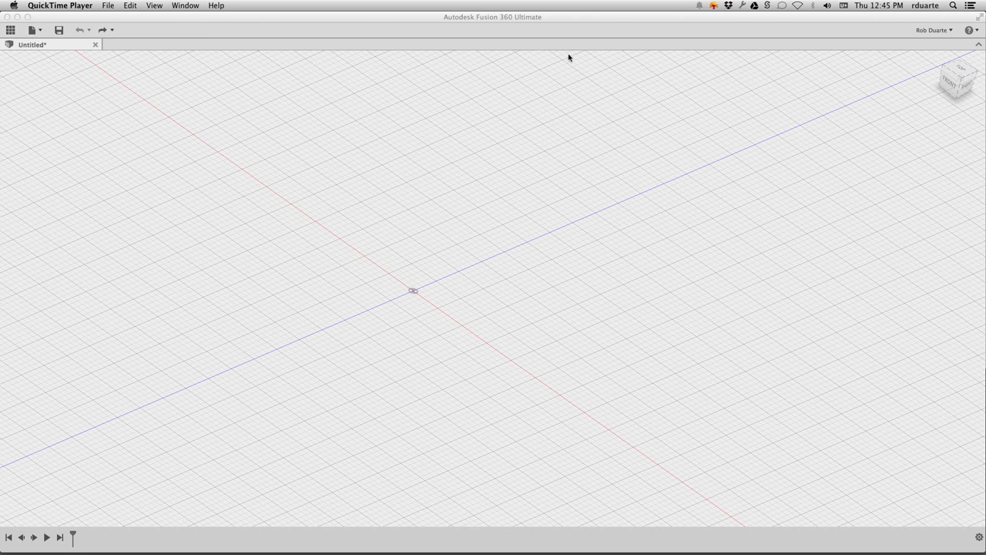
# Step: Bring the empty untitled Fusion 360 design window to the front
pyautogui.click(480, 19)
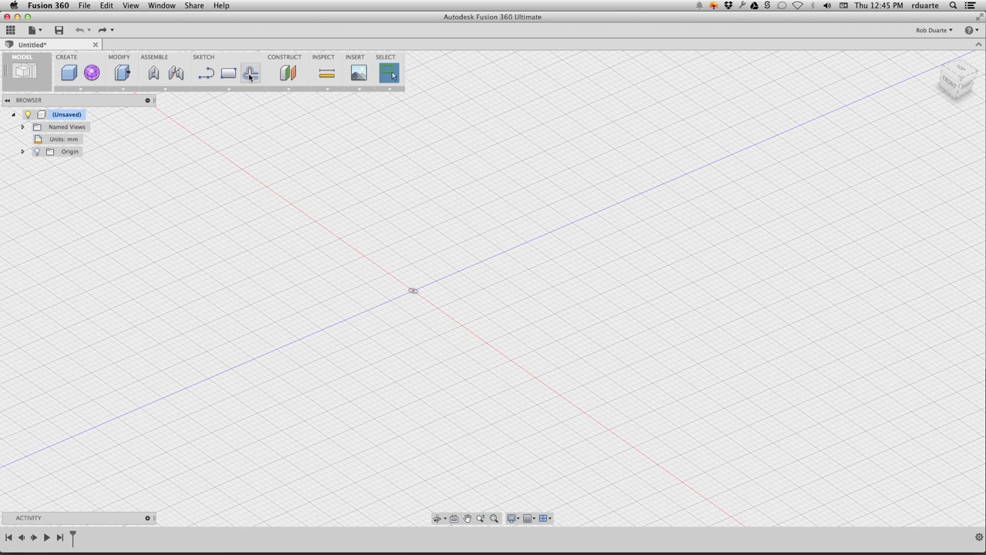
# Step: Start a sketch on the top plane and draw a 100 mm line from the origin
pyautogui.click(230, 90)
pyautogui.click(229, 99)
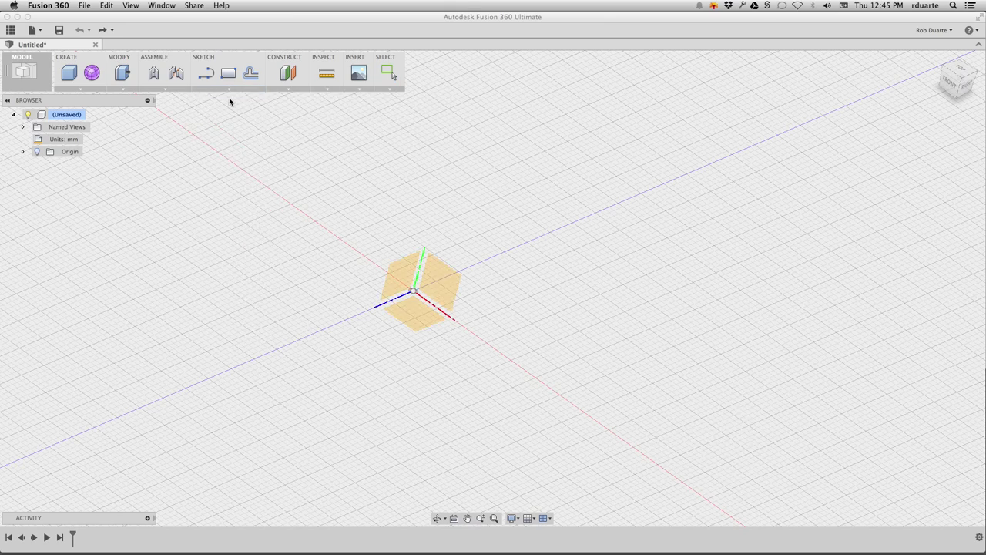
pyautogui.click(409, 322)
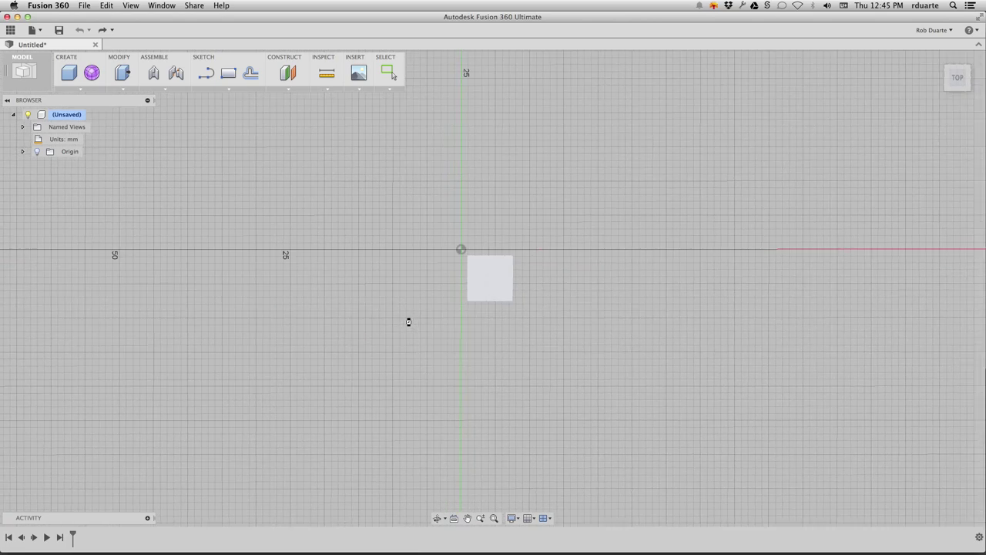
pyautogui.click(206, 73)
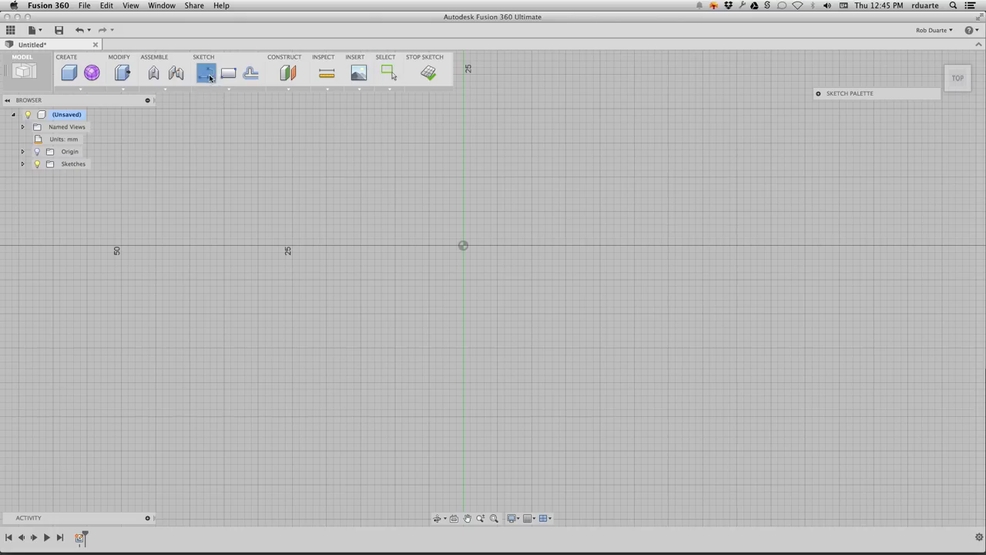
pyautogui.click(462, 246)
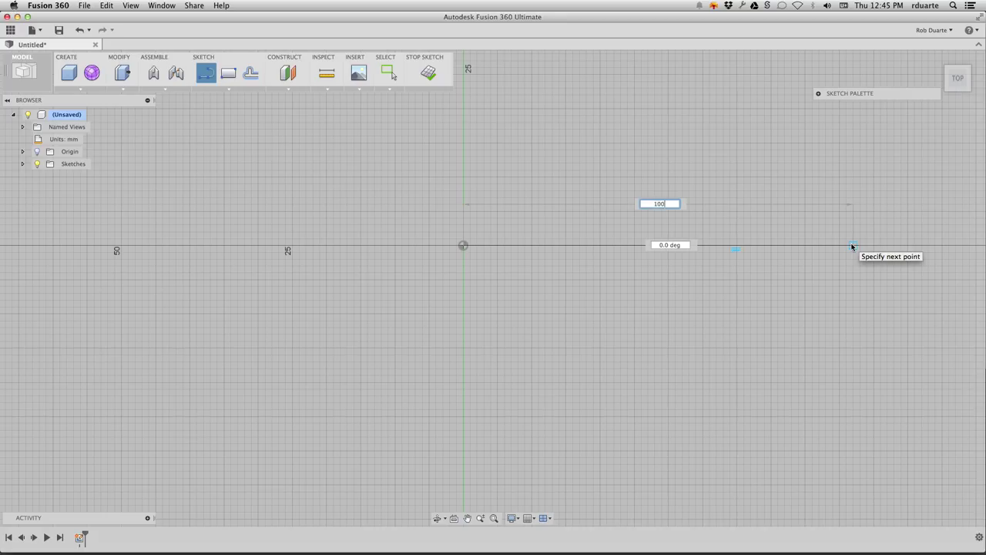
pyautogui.write('100')
pyautogui.press('Tab')
pyautogui.press('Tab')
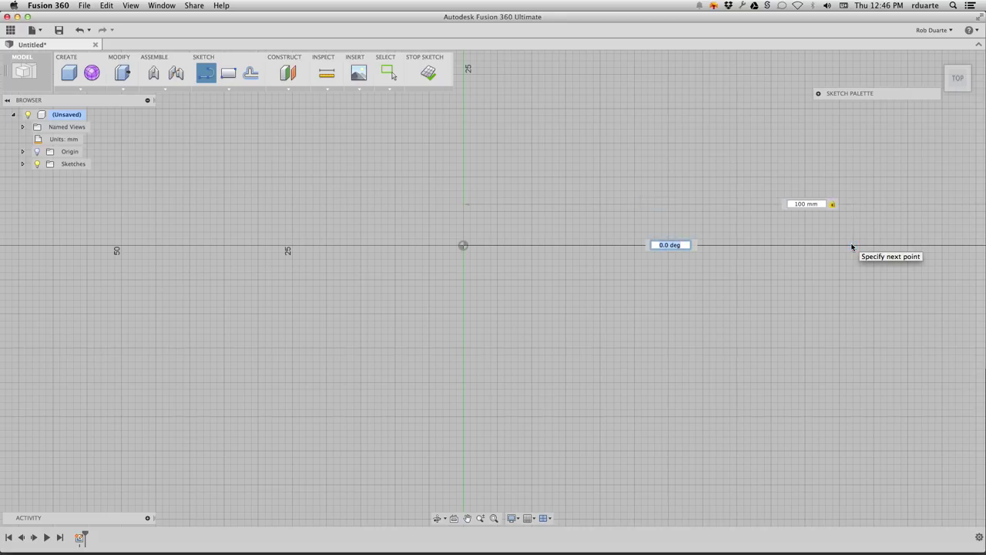
pyautogui.press('Tab')
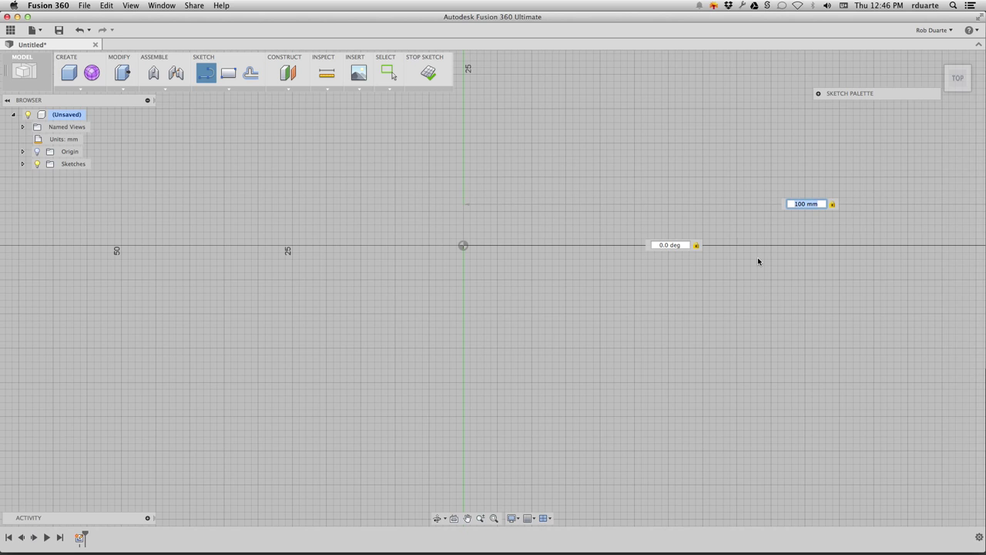
pyautogui.scroll(-5, 758, 260)
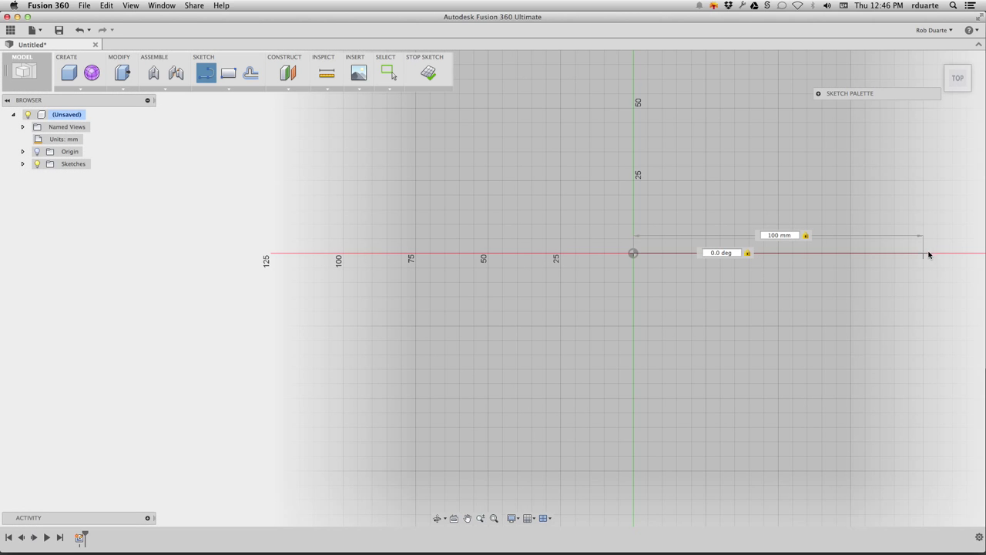
pyautogui.press('Return')
pyautogui.press('Escape')
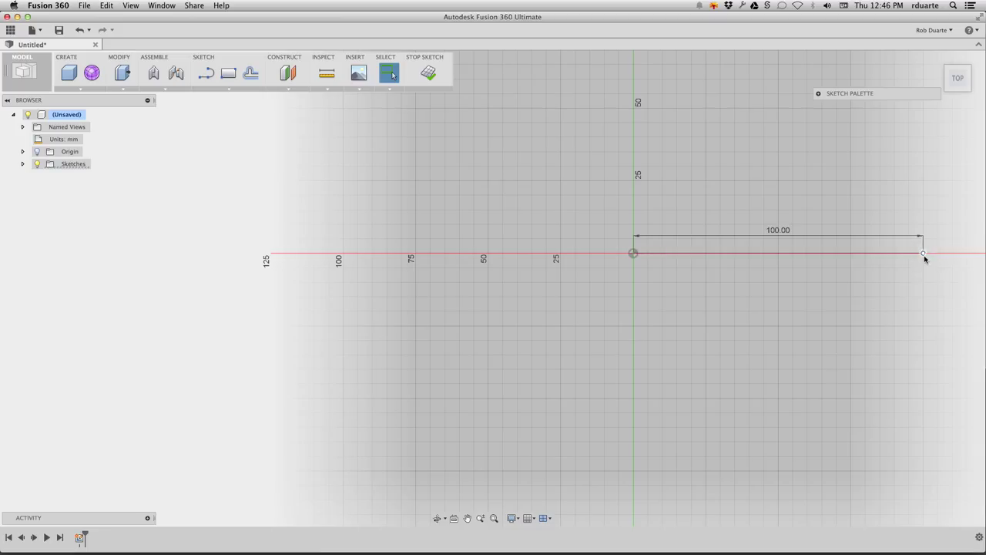
# Step: Complete the notched outline back to the origin and finish the sketch
pyautogui.press('l')
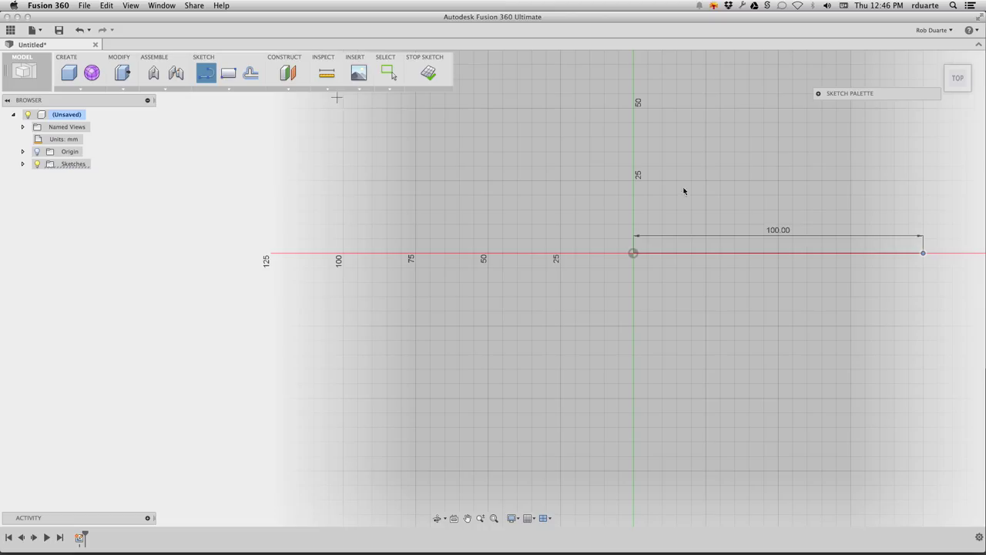
pyautogui.moveTo(923, 255); pyautogui.dragTo(893, 280)
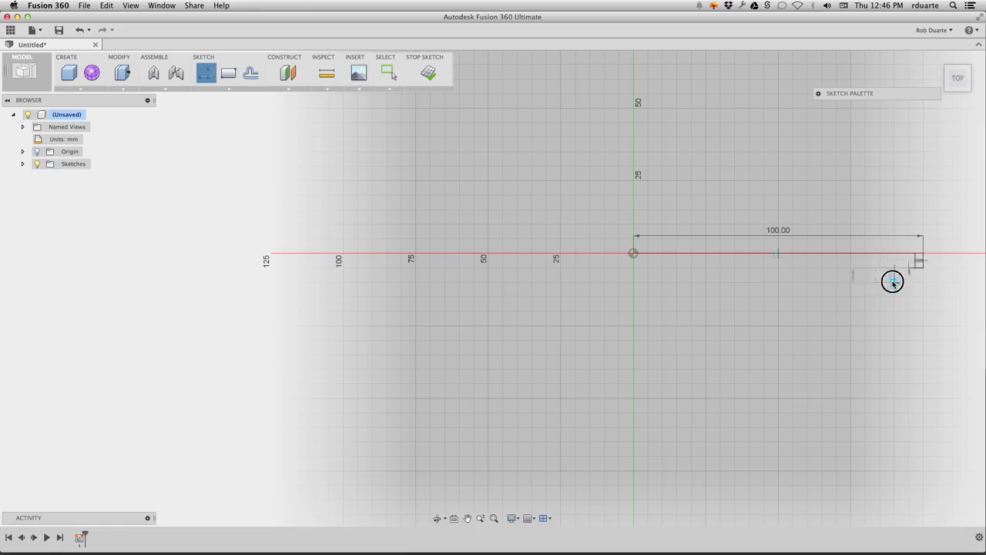
pyautogui.click(662, 282)
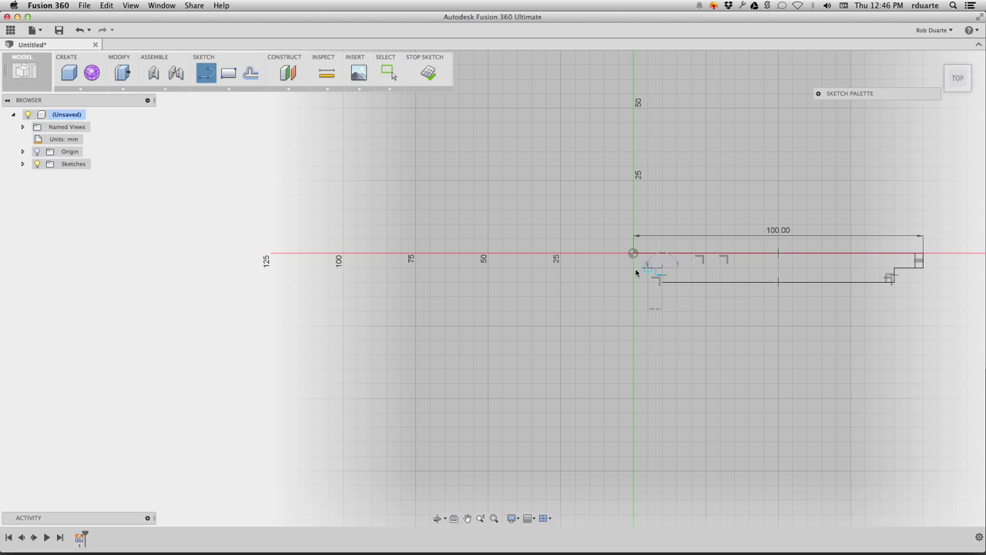
pyautogui.click(633, 267)
pyautogui.click(633, 255)
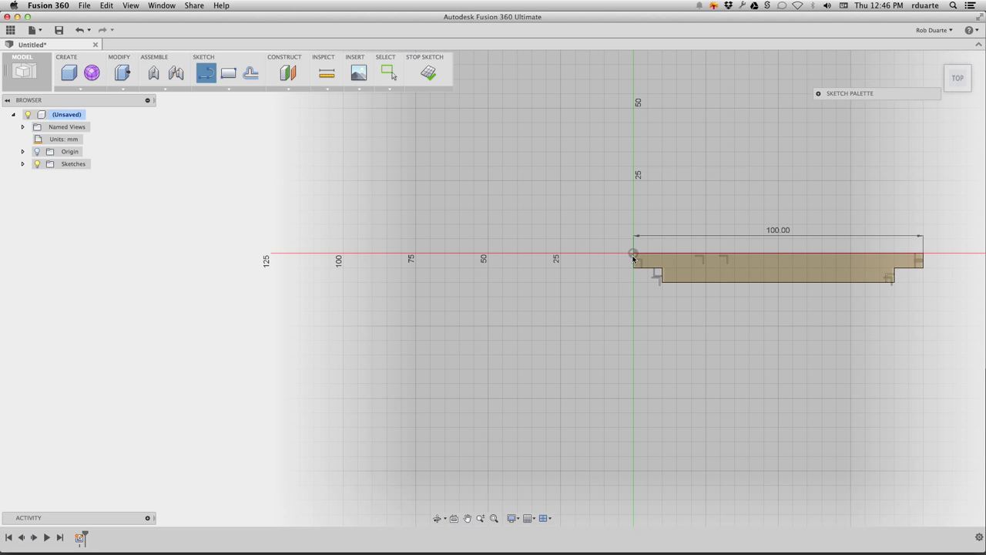
pyautogui.click(429, 73)
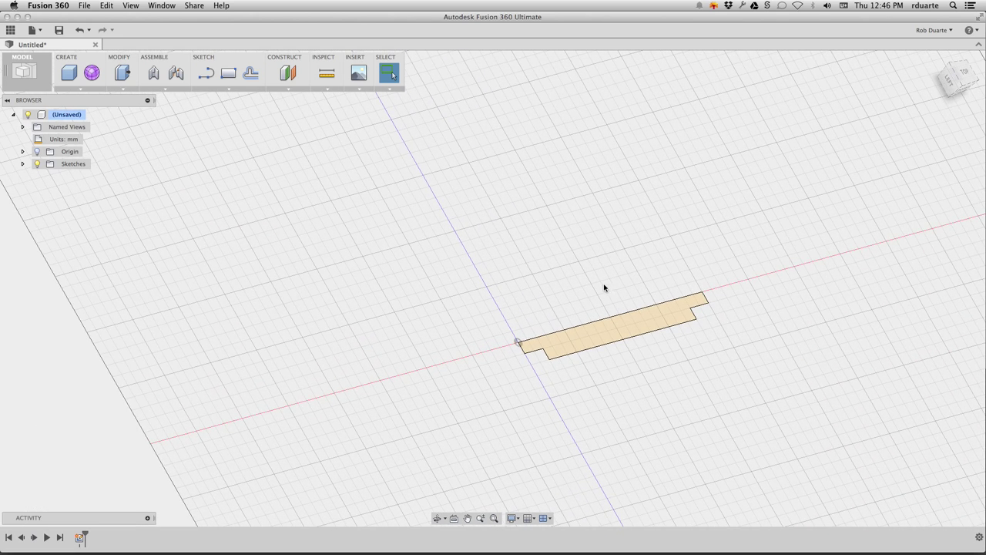
# Step: Press Pull the stepped profile 40 mm into the first solid body
pyautogui.click(121, 72)
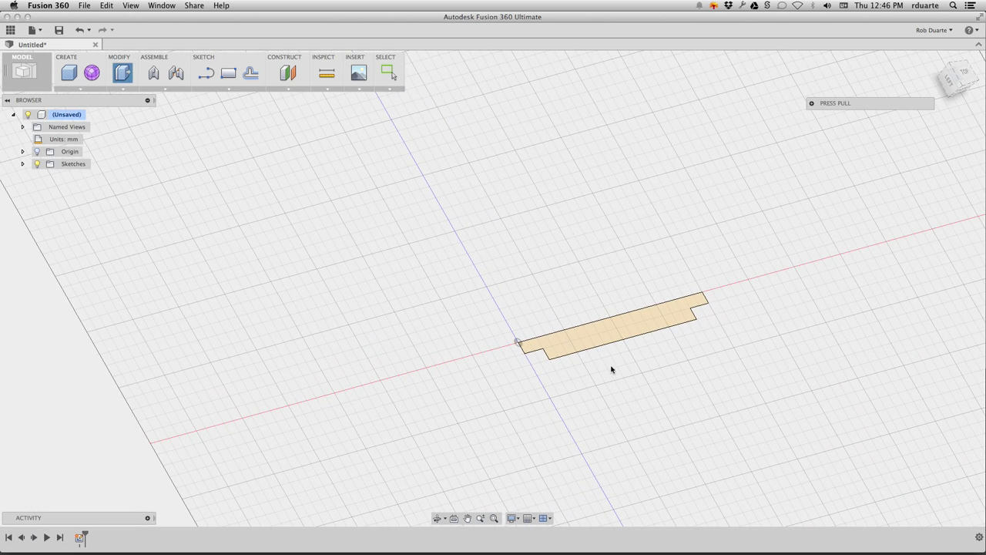
pyautogui.click(627, 340)
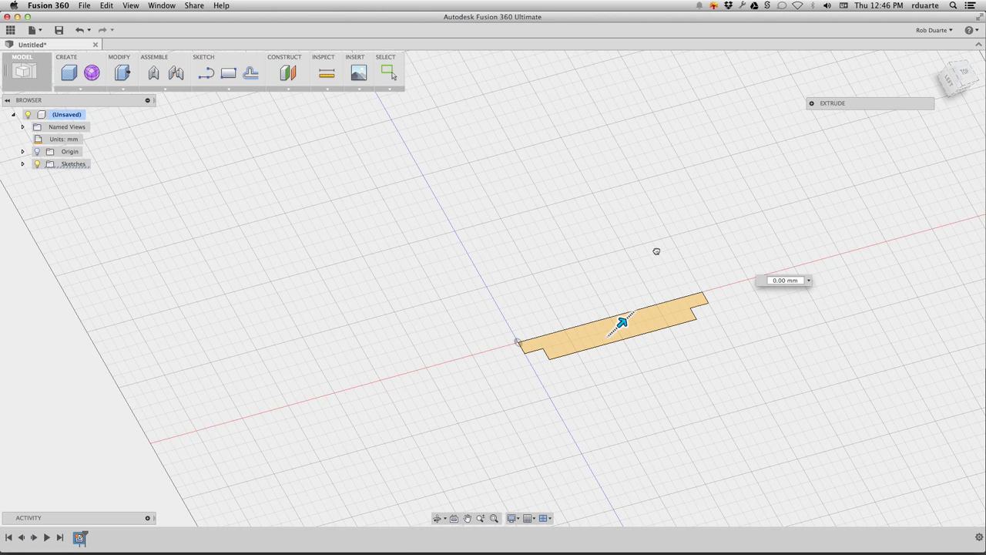
pyautogui.write('40')
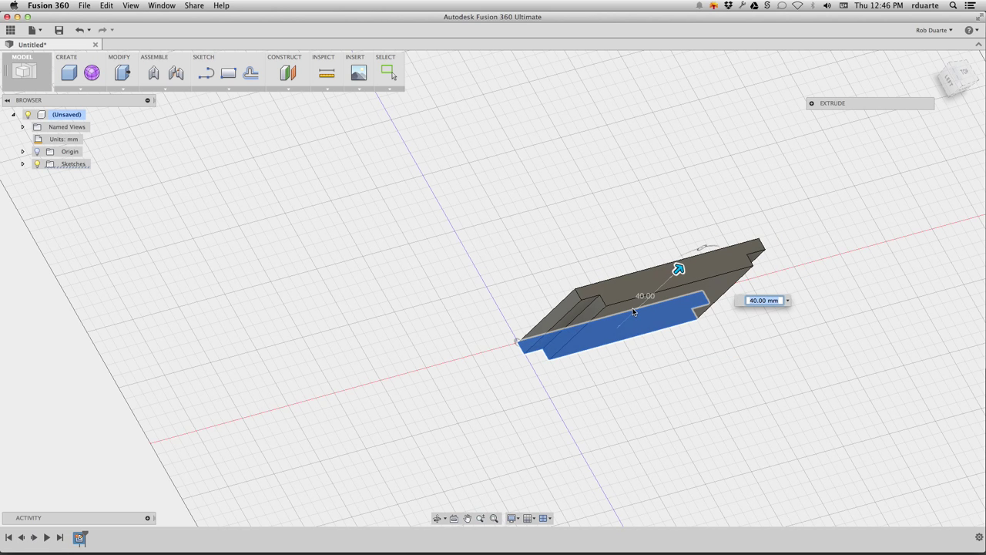
pyautogui.press('Return')
pyautogui.keyDown('shift'); pyautogui.moveTo(686, 181); pyautogui.dragTo(708, 189, button='middle'); pyautogui.keyUp('shift')
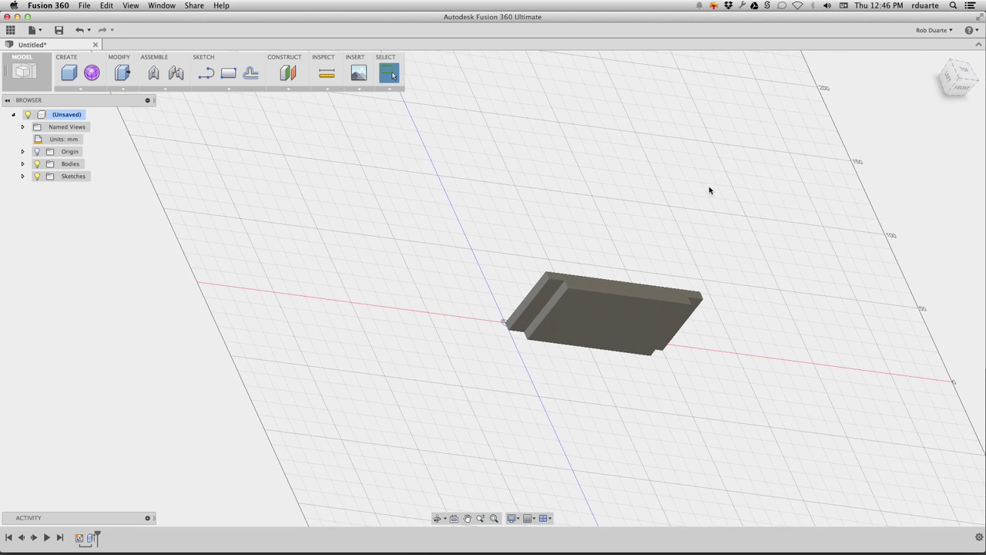
# Step: Sketch a 10 × 65 mm two-point rectangle from the wall's notch corner
pyautogui.click(229, 89)
pyautogui.click(224, 106)
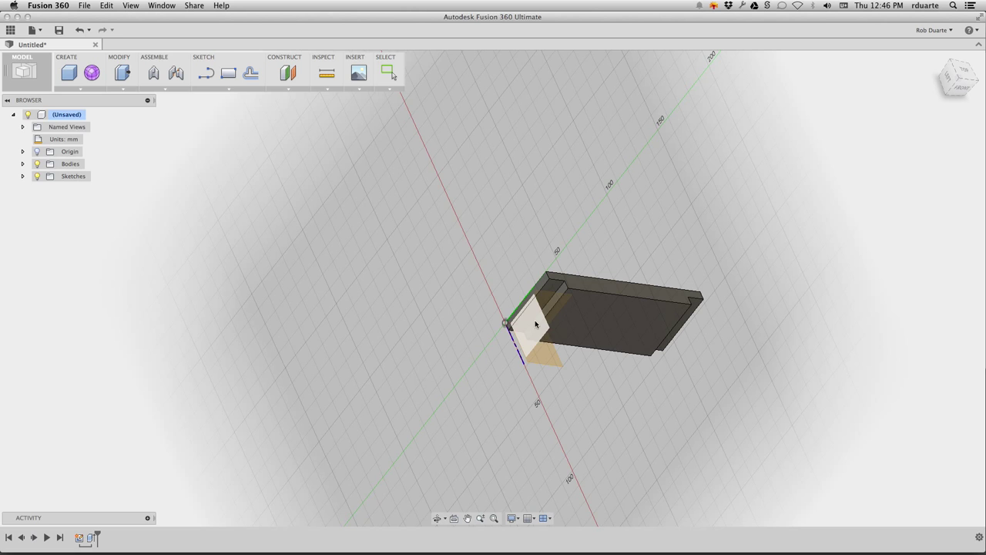
pyautogui.click(535, 324)
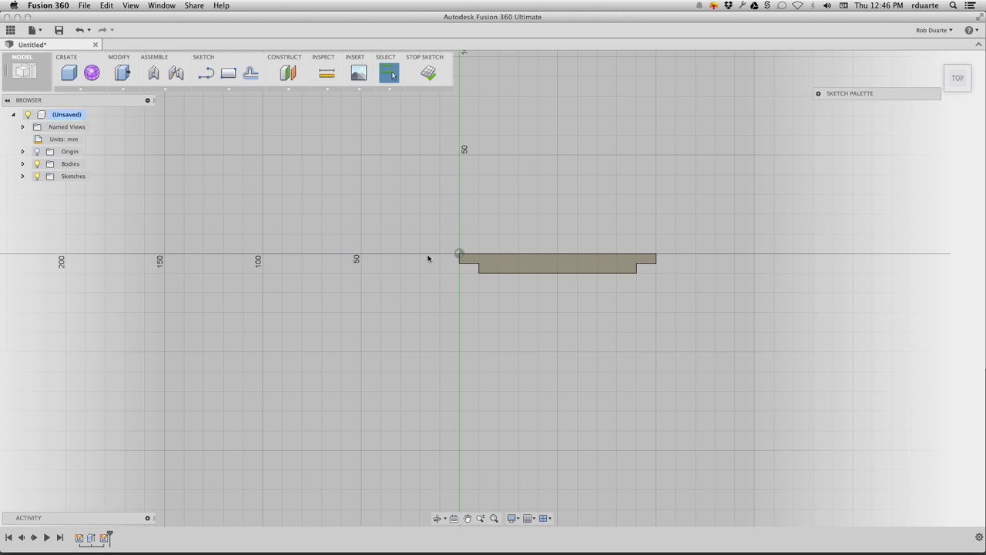
pyautogui.click(224, 77)
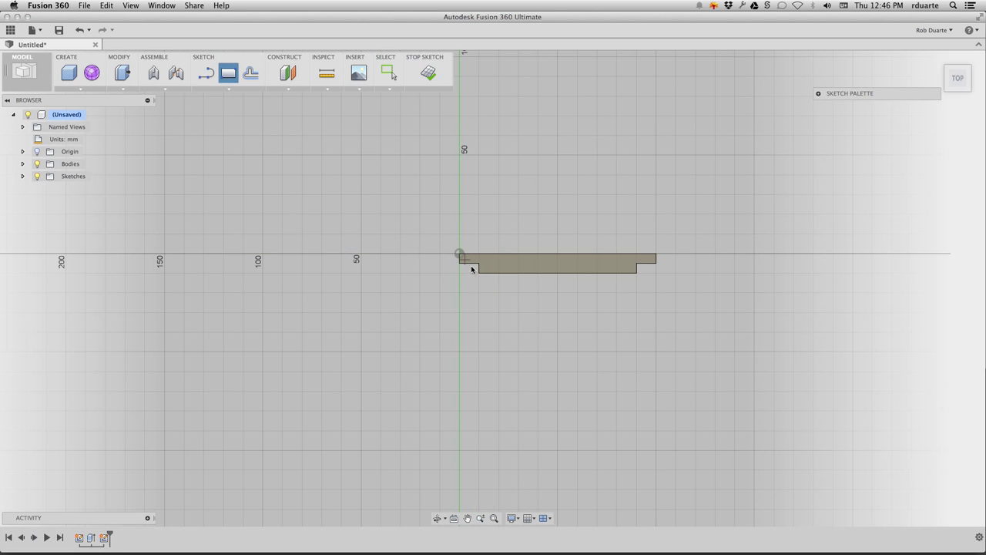
pyautogui.click(462, 267)
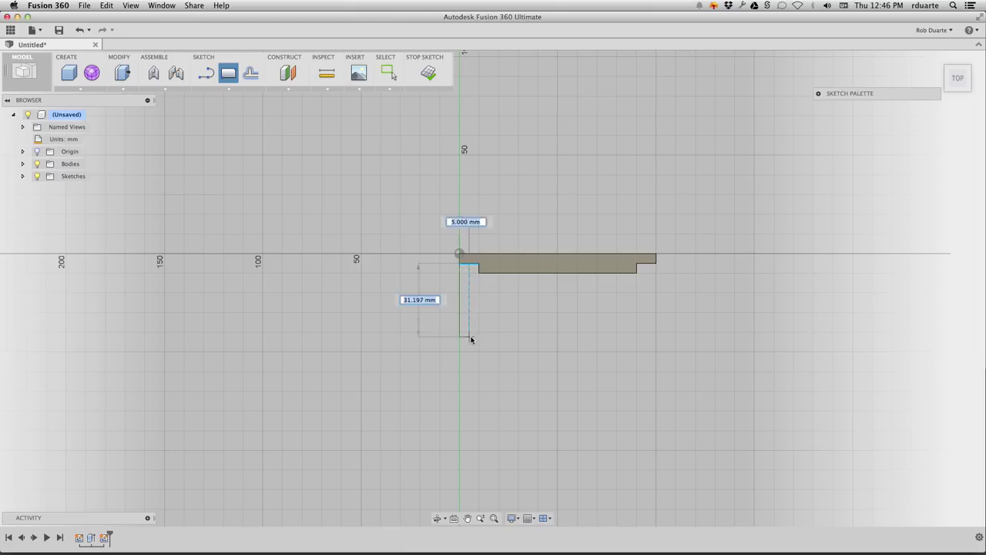
pyautogui.click(479, 393)
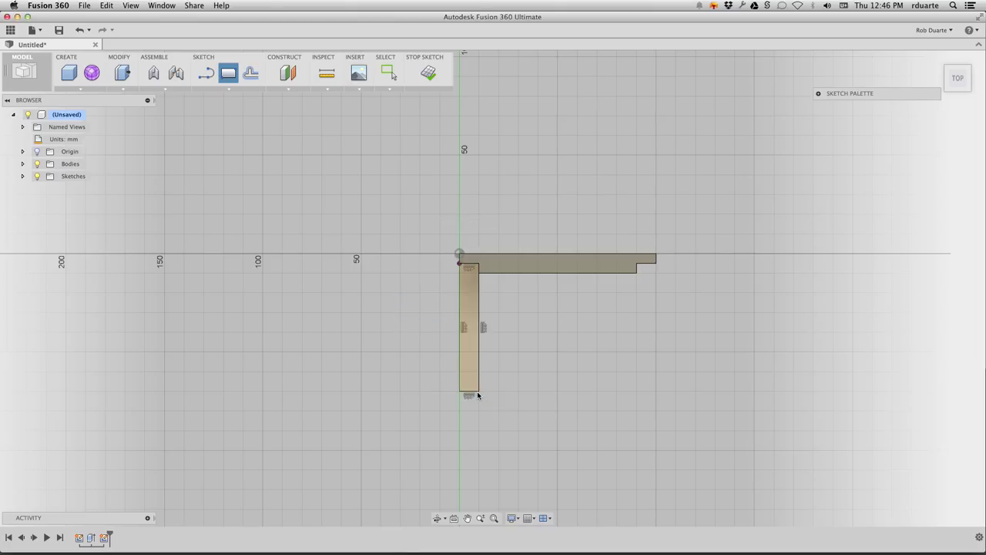
pyautogui.click(416, 64)
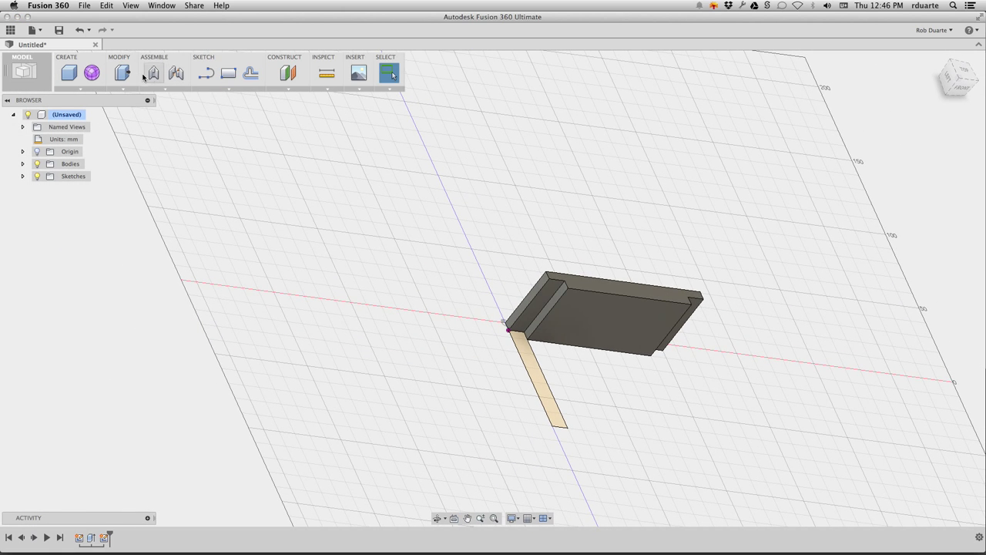
# Step: Begin extruding the narrow rectangle and expand the full extrusion settings panel
pyautogui.click(122, 72)
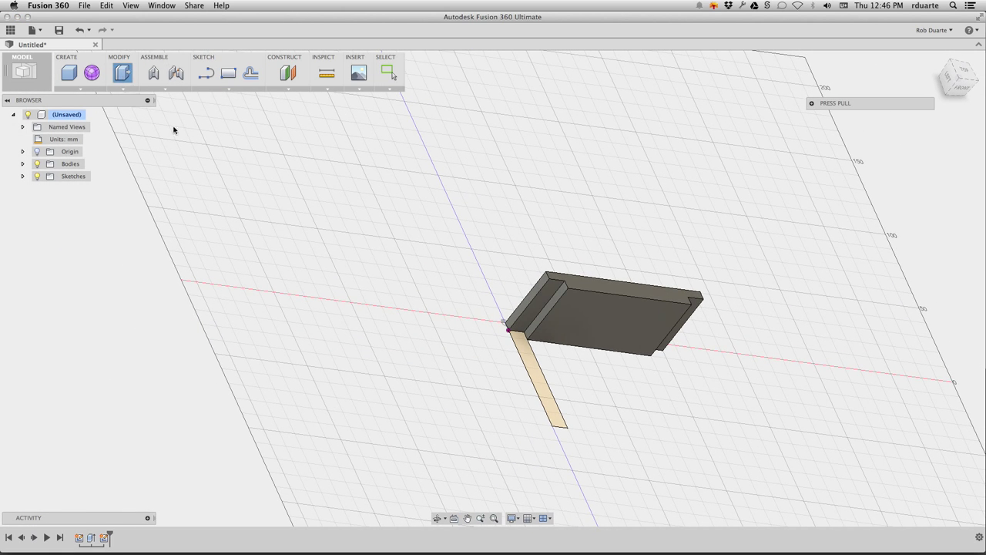
pyautogui.click(524, 356)
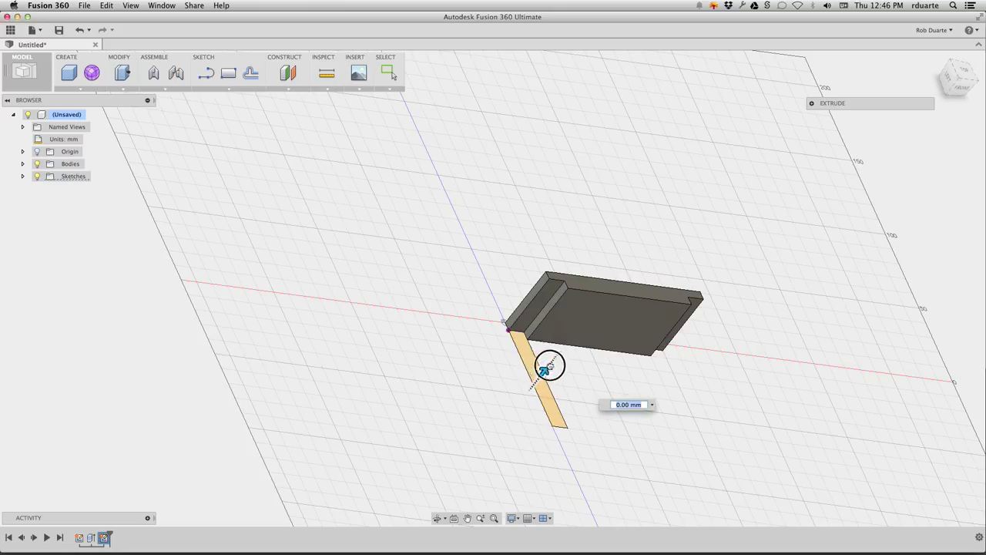
pyautogui.moveTo(550, 366); pyautogui.dragTo(573, 334)
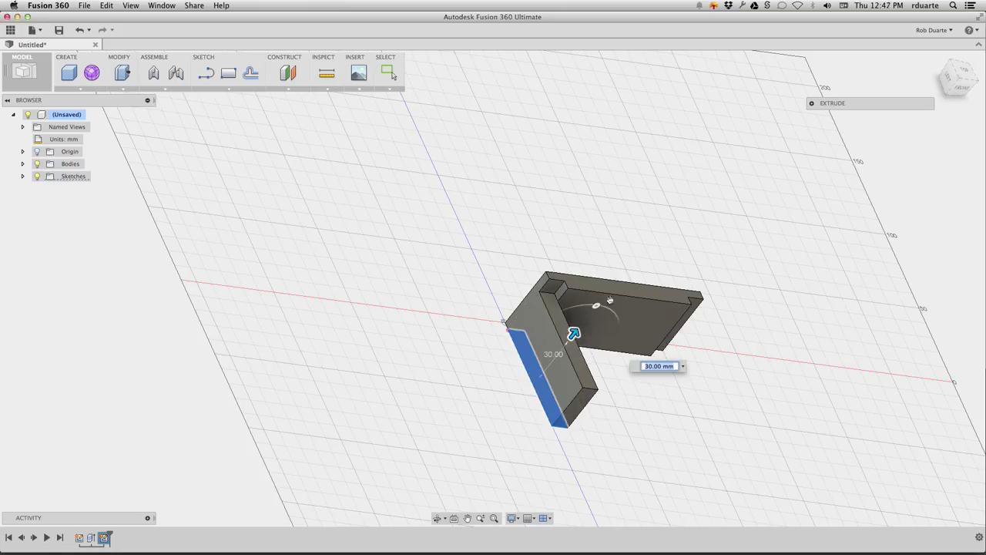
pyautogui.click(811, 103)
pyautogui.moveTo(858, 103); pyautogui.dragTo(859, 283)
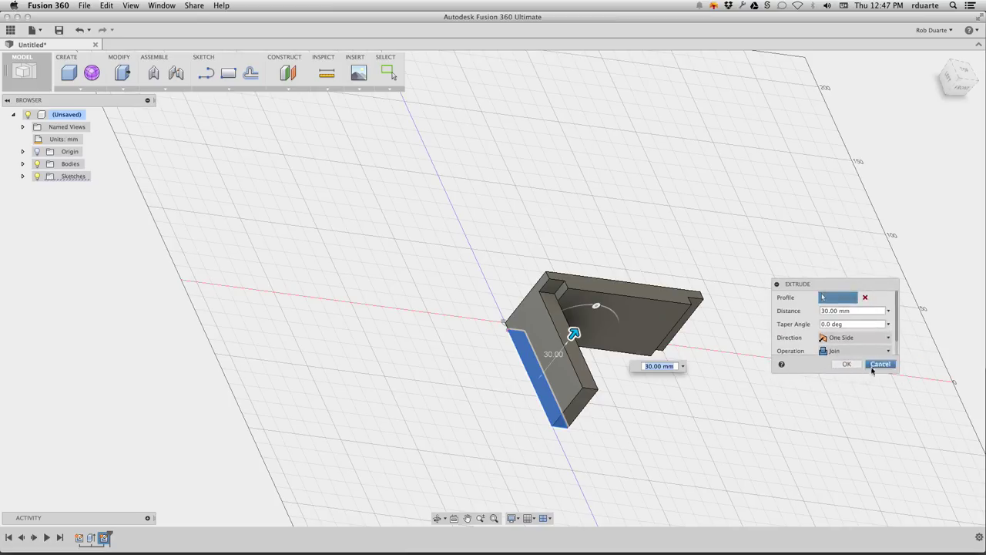
pyautogui.scroll(-1, 897, 332)
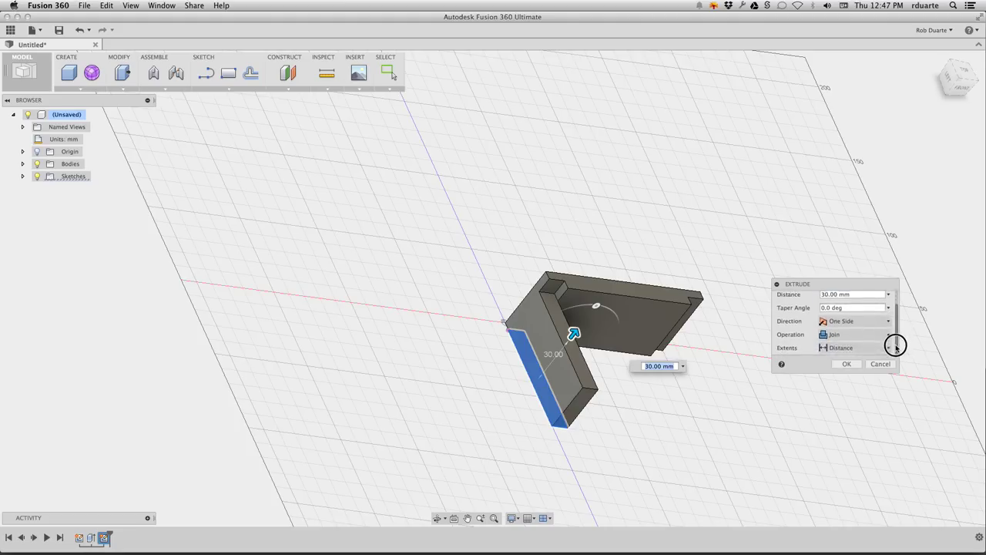
# Step: Set extents To the first wall's face with New Body operation, then confirm
pyautogui.click(867, 348)
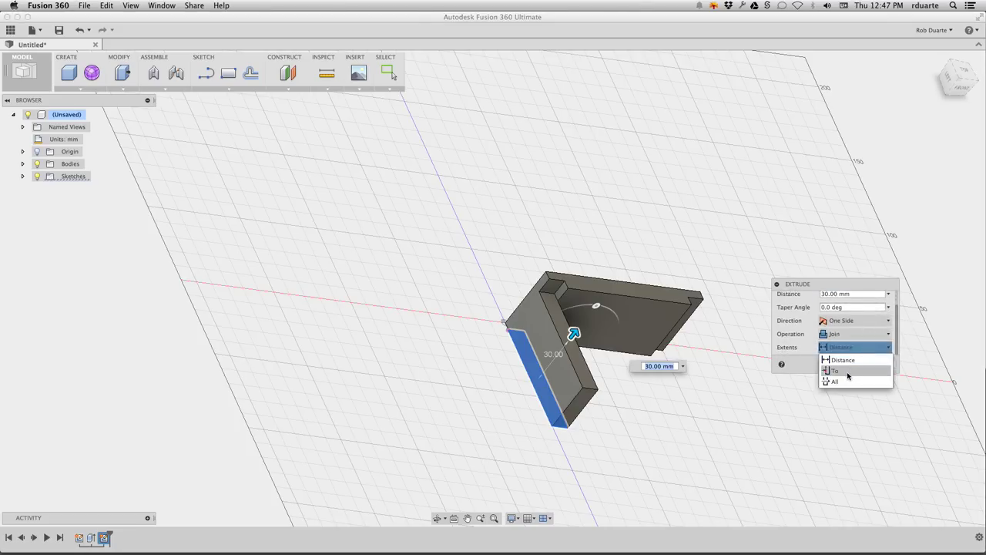
pyautogui.click(848, 373)
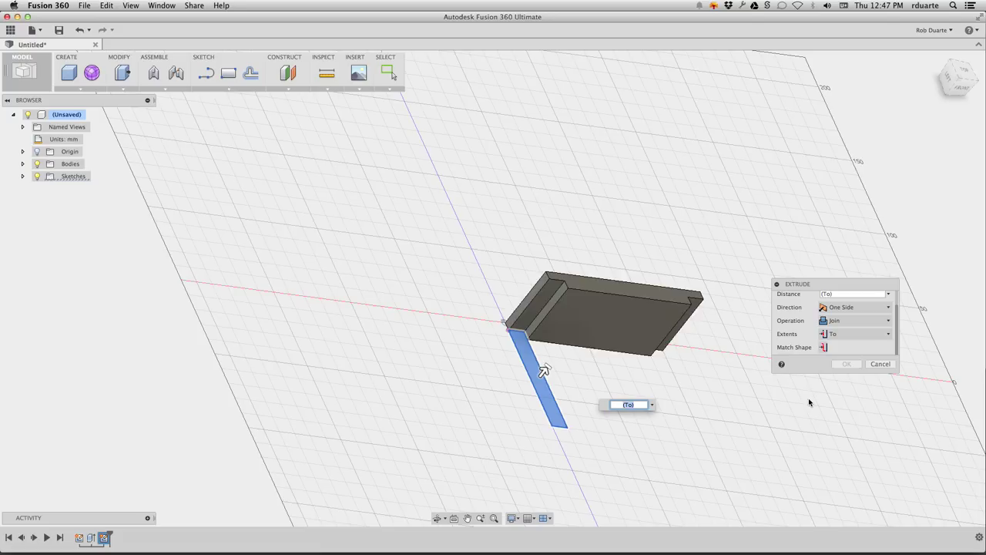
pyautogui.click(658, 300)
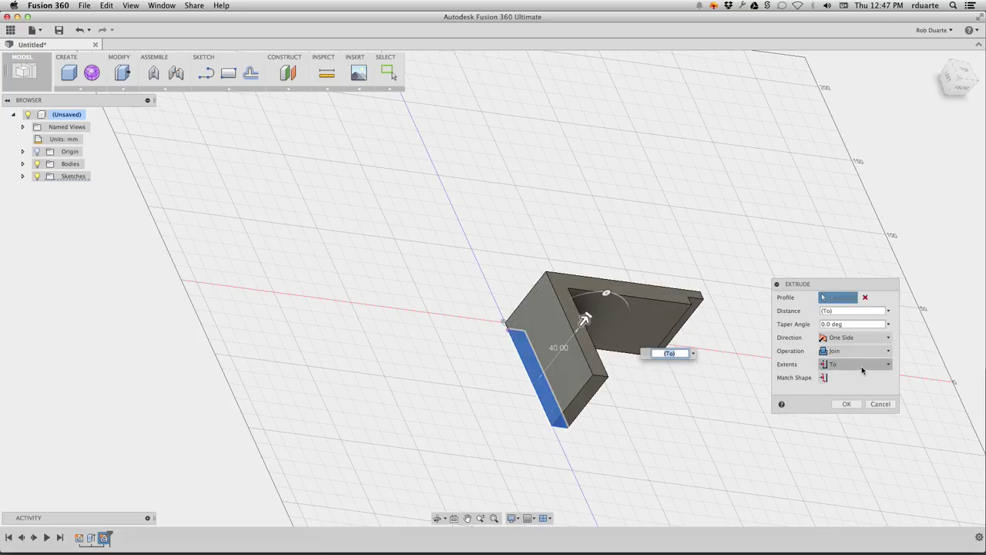
pyautogui.click(844, 352)
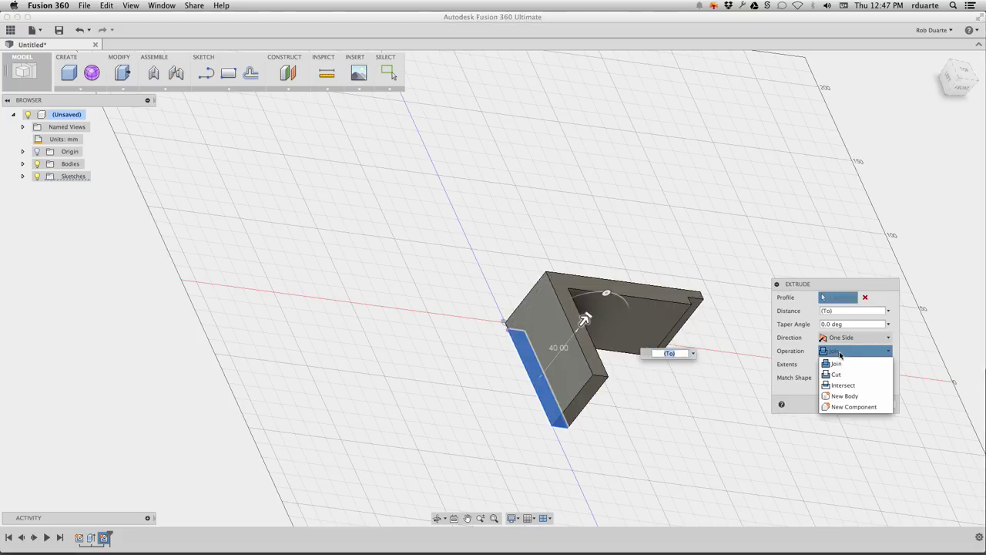
pyautogui.click(846, 396)
pyautogui.click(851, 403)
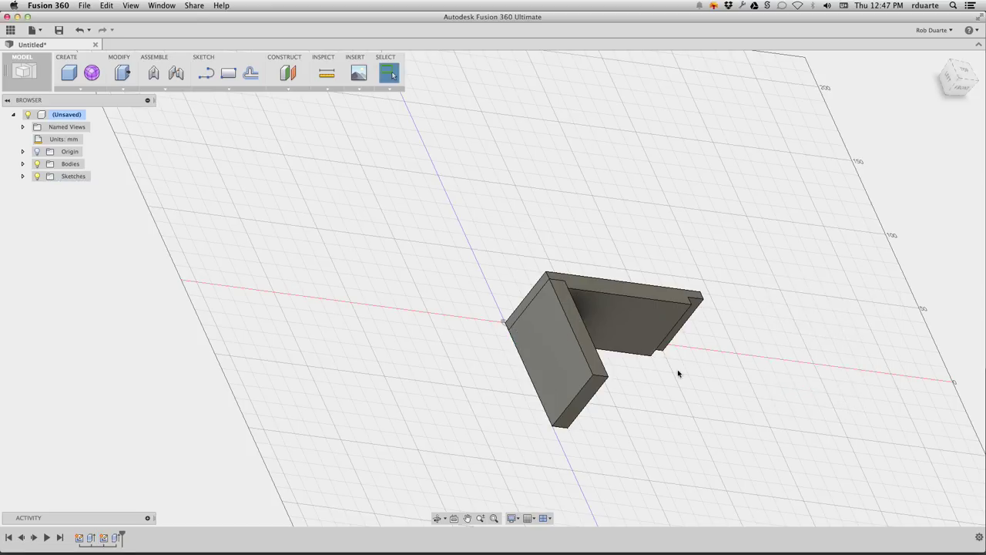
# Step: Expand Bodies and Sketches in the Browser and toggle Sketch1's visibility on and off
pyautogui.click(23, 163)
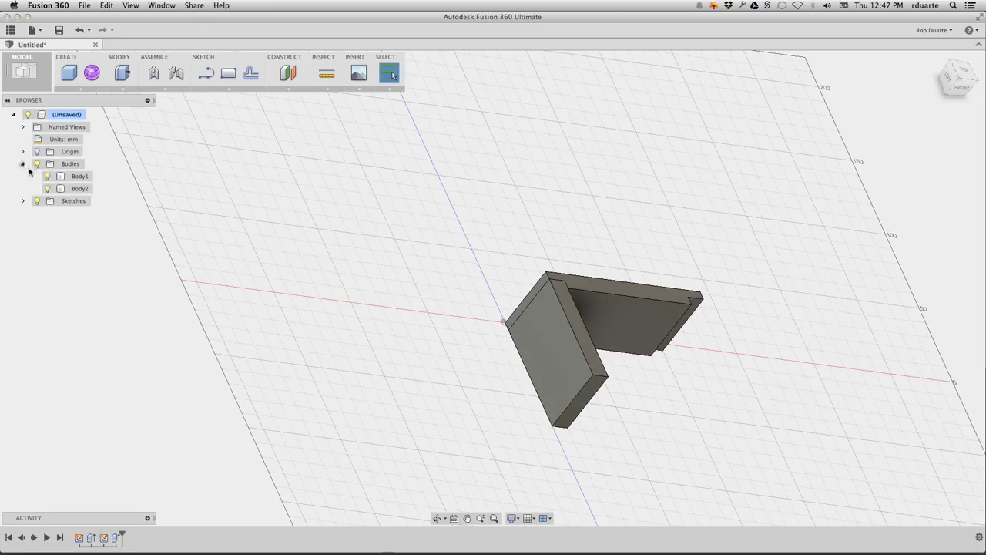
pyautogui.click(22, 200)
pyautogui.click(48, 213)
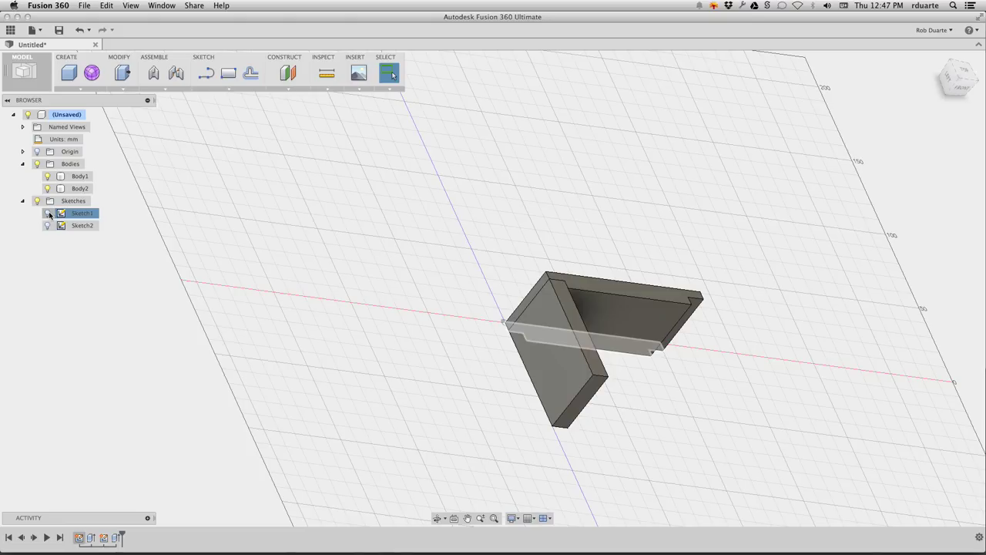
pyautogui.click(47, 215)
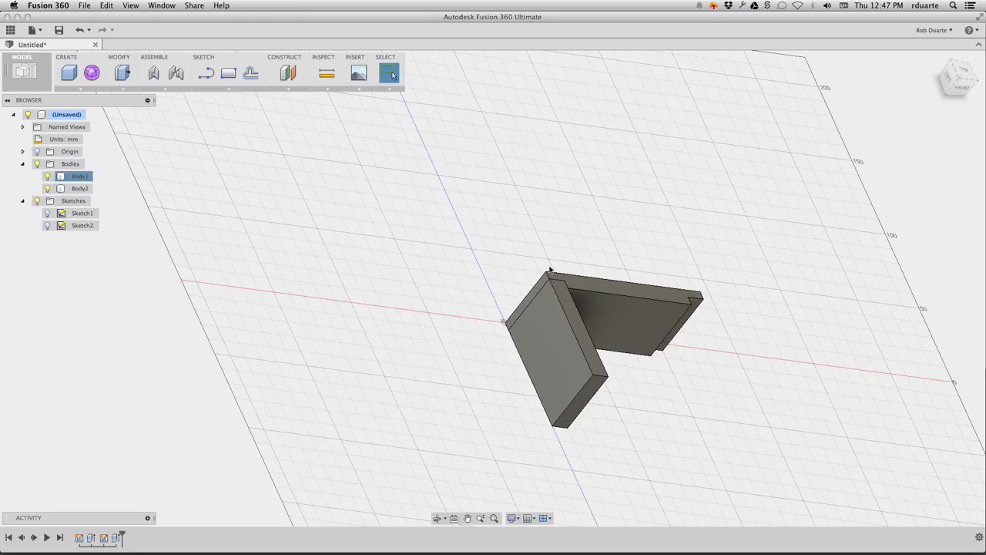
# Step: Copy Body1 from the Browser and paste it into the canvas as Body3
pyautogui.click(71, 177)
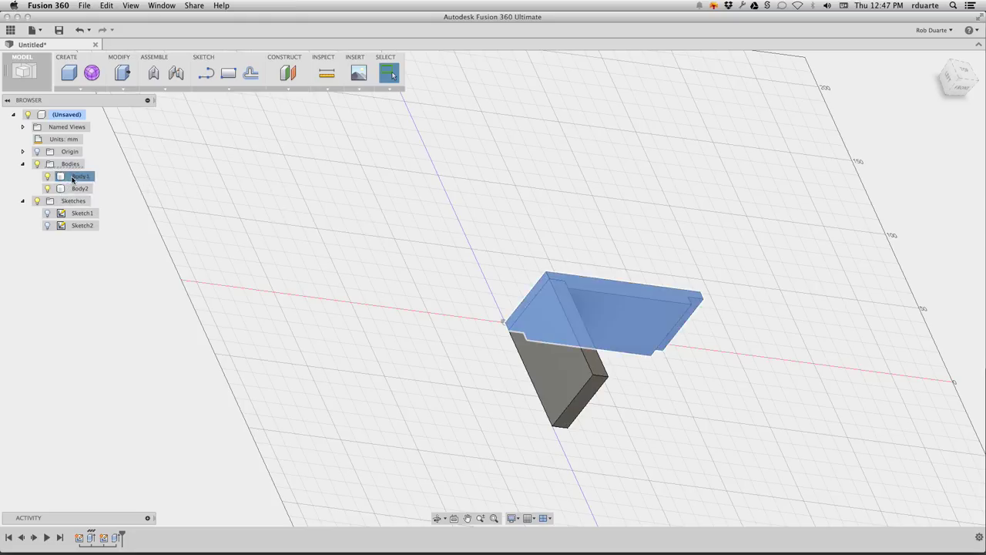
pyautogui.rightClick(73, 178)
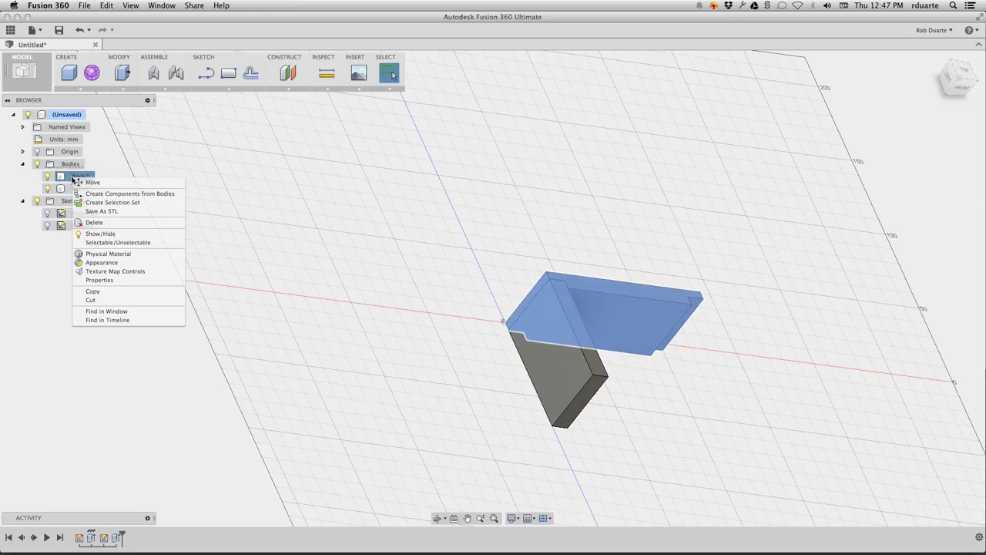
pyautogui.click(113, 282)
pyautogui.rightClick(66, 177)
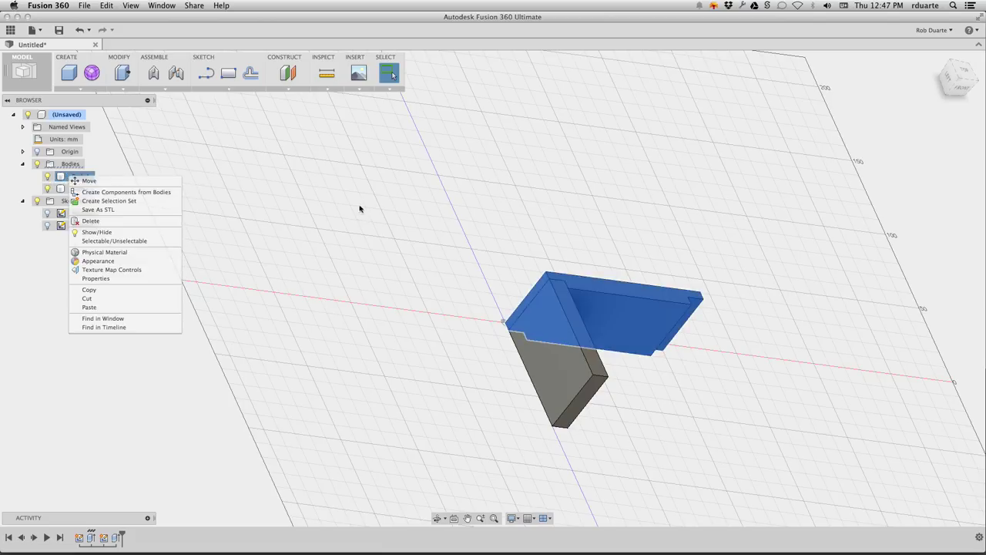
pyautogui.click(416, 210)
pyautogui.click(437, 214)
pyautogui.rightClick(436, 215)
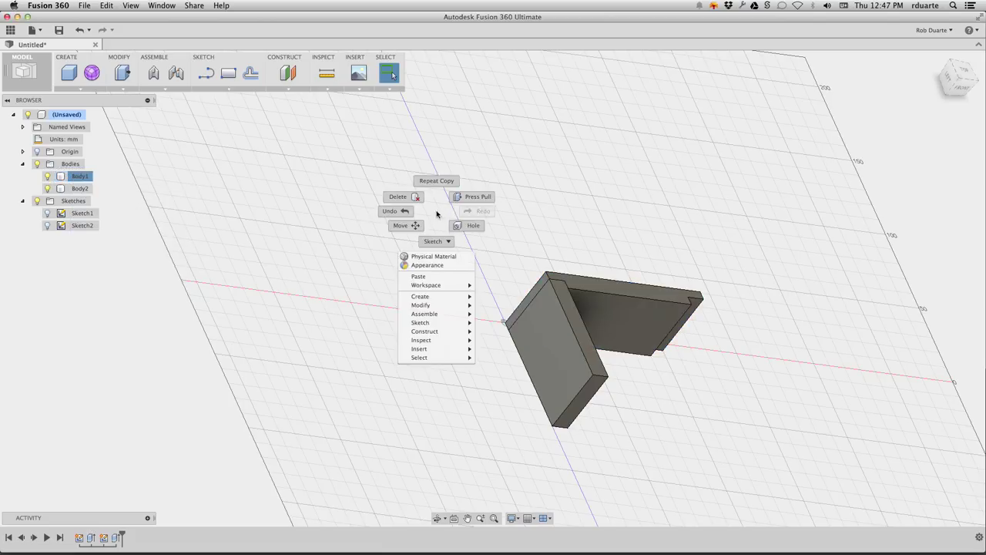
pyautogui.click(441, 277)
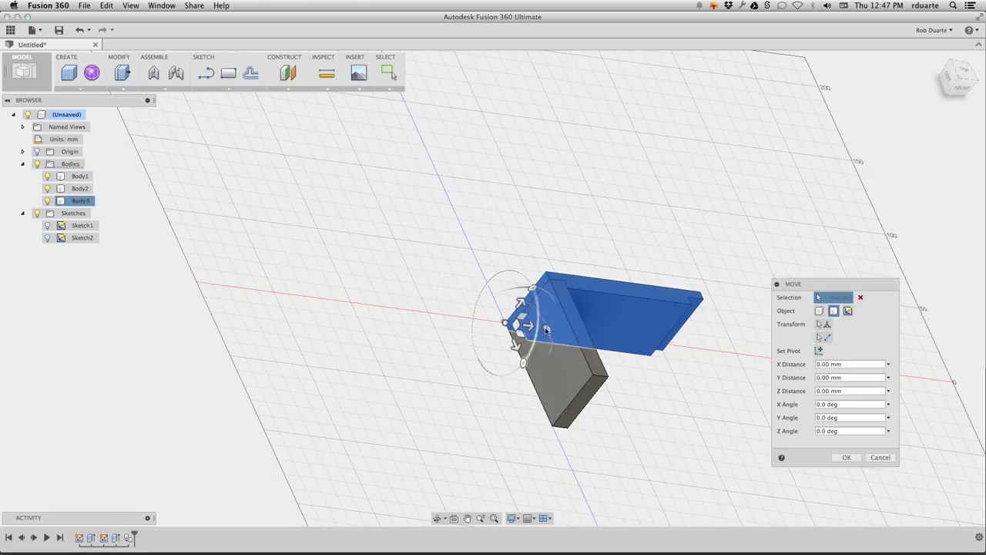
# Step: Rotate the copy 180° and snap it point-to-point onto the side wall's far corner
pyautogui.moveTo(546, 329); pyautogui.dragTo(407, 309)
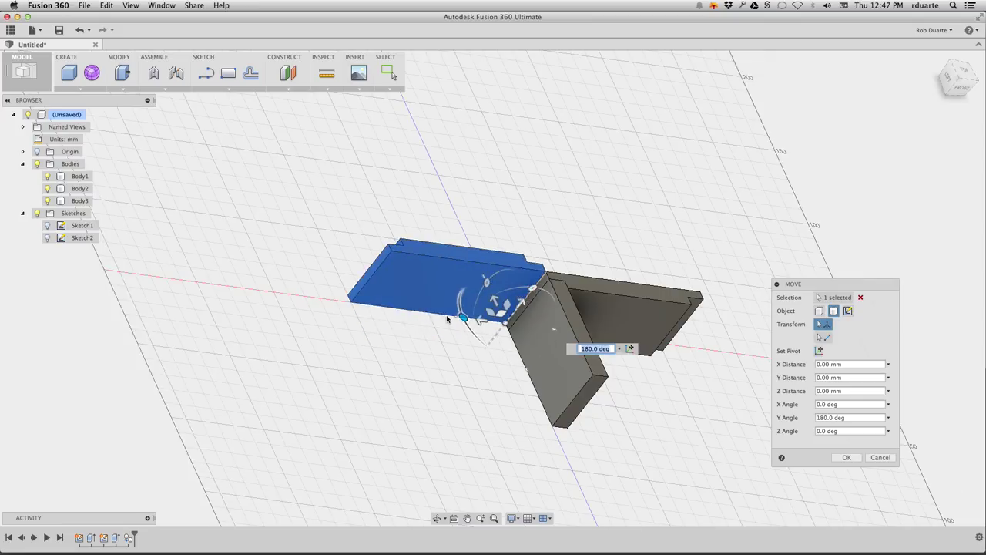
pyautogui.click(824, 337)
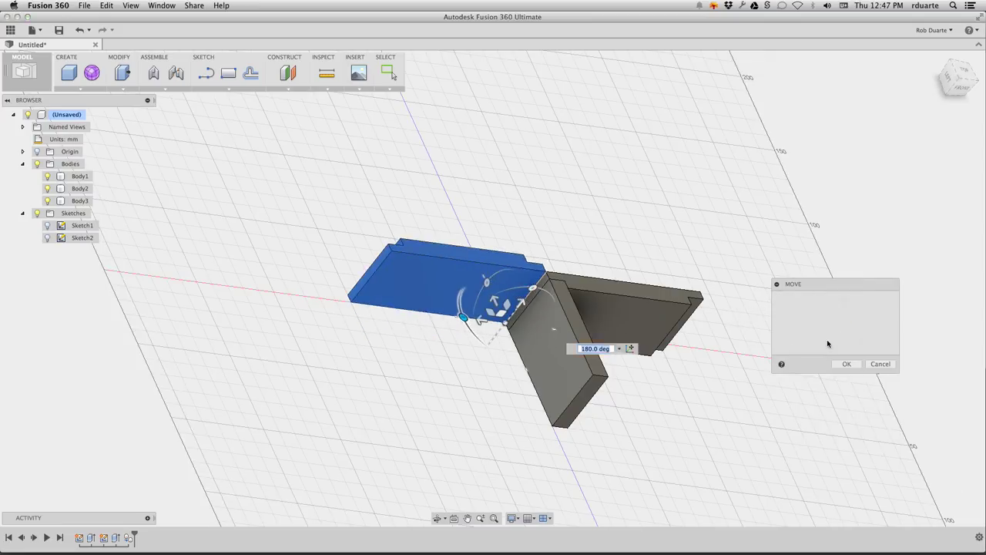
pyautogui.click(399, 242)
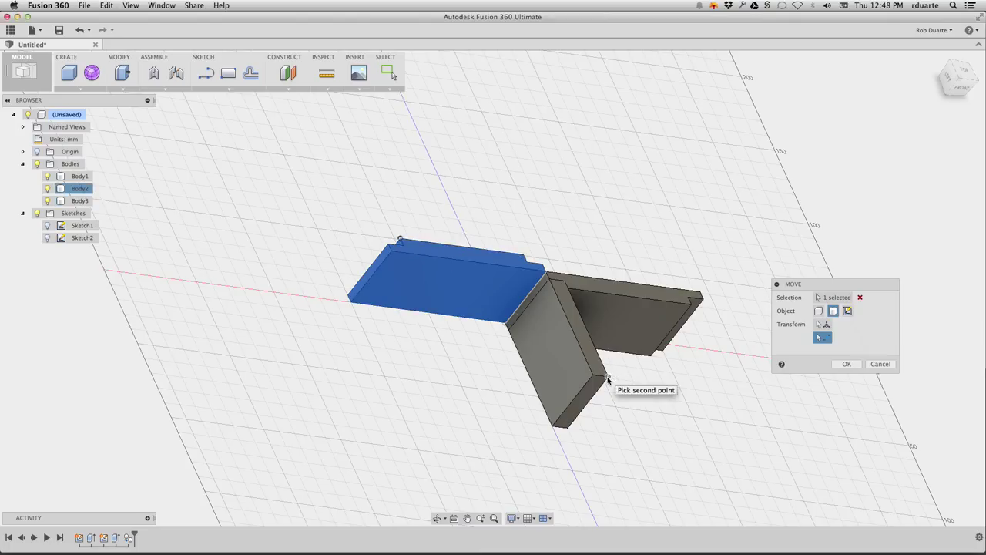
pyautogui.click(607, 379)
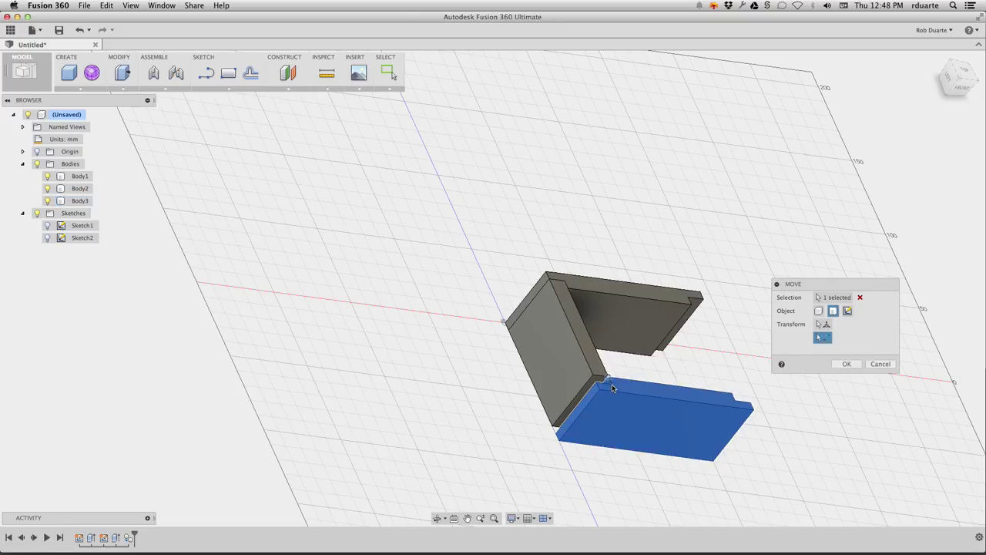
pyautogui.click(612, 388)
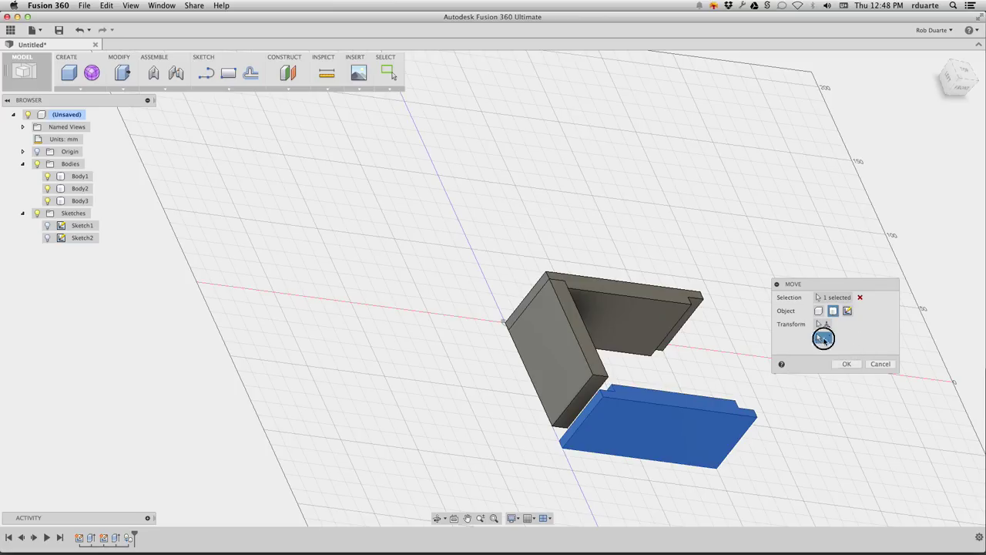
pyautogui.click(606, 378)
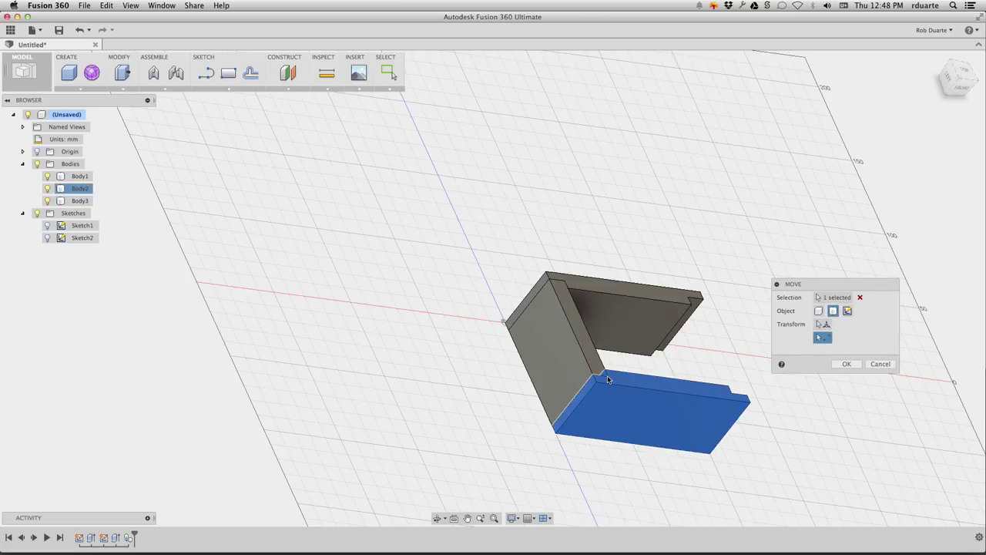
pyautogui.click(845, 364)
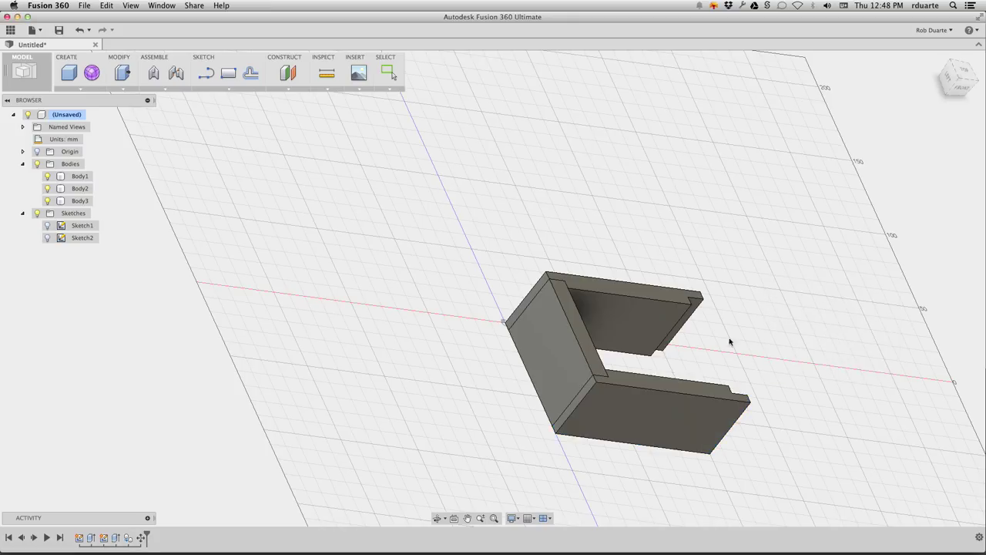
# Step: Copy the Body2 side wall and paste a duplicate into the canvas
pyautogui.click(79, 189)
pyautogui.rightClick(81, 189)
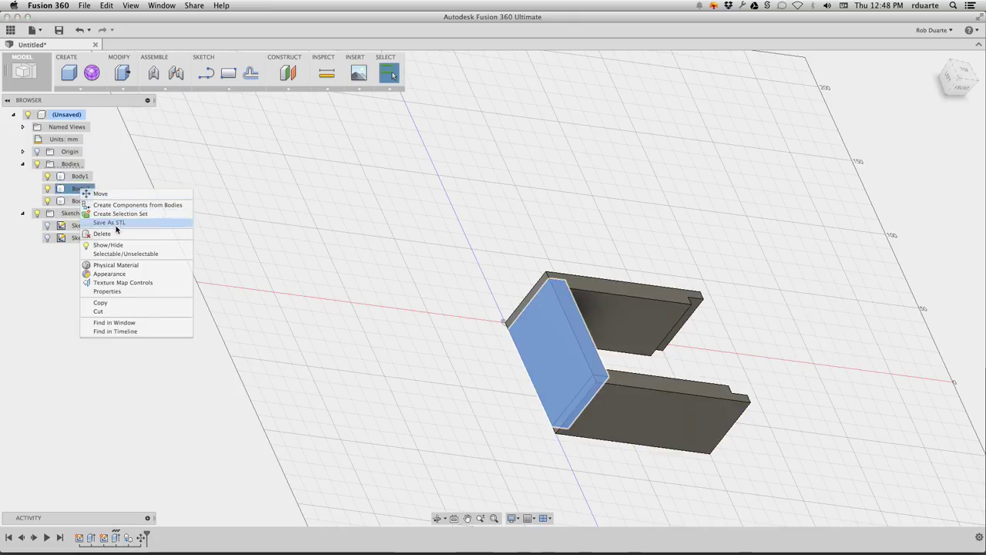
pyautogui.click(128, 310)
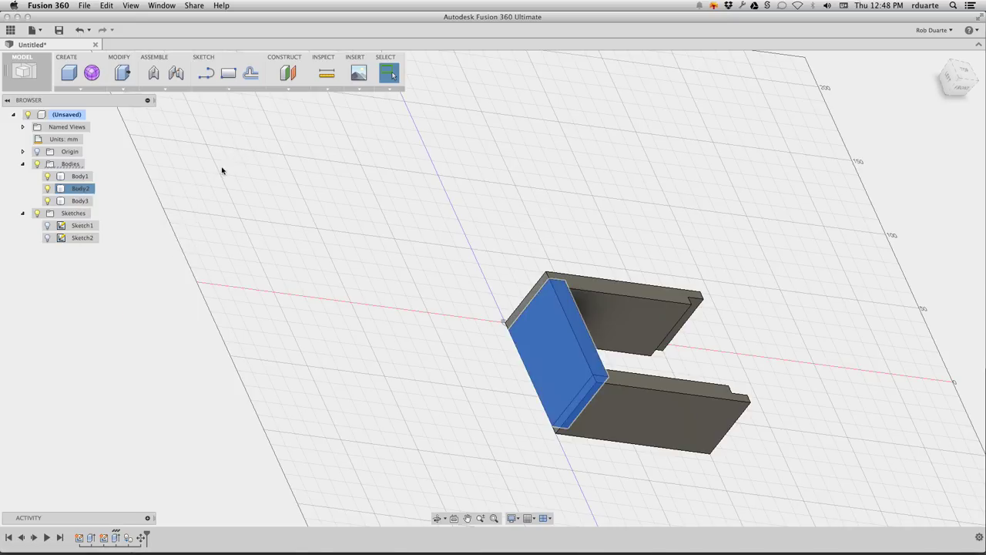
pyautogui.click(80, 201)
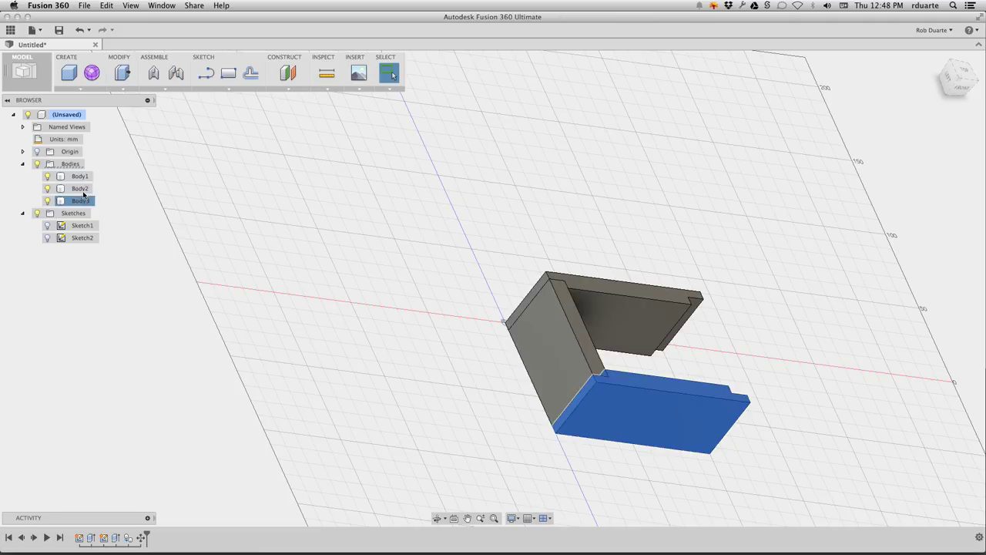
pyautogui.click(82, 189)
pyautogui.rightClick(82, 191)
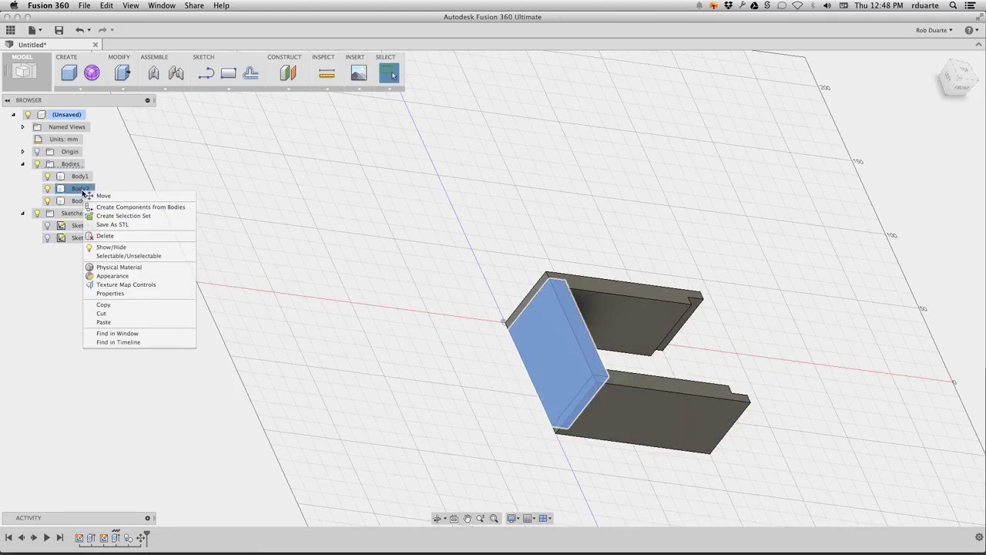
pyautogui.click(111, 312)
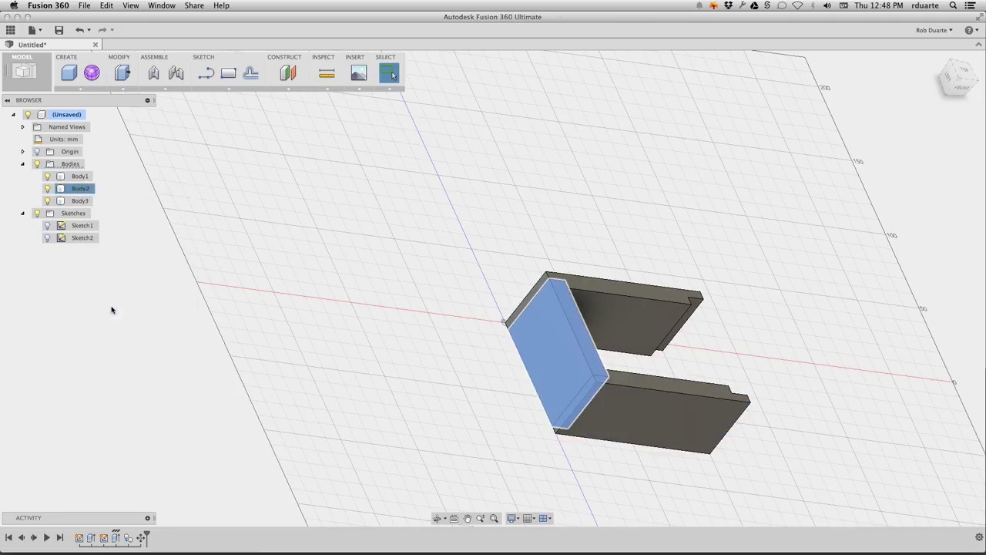
pyautogui.rightClick(341, 265)
pyautogui.click(333, 328)
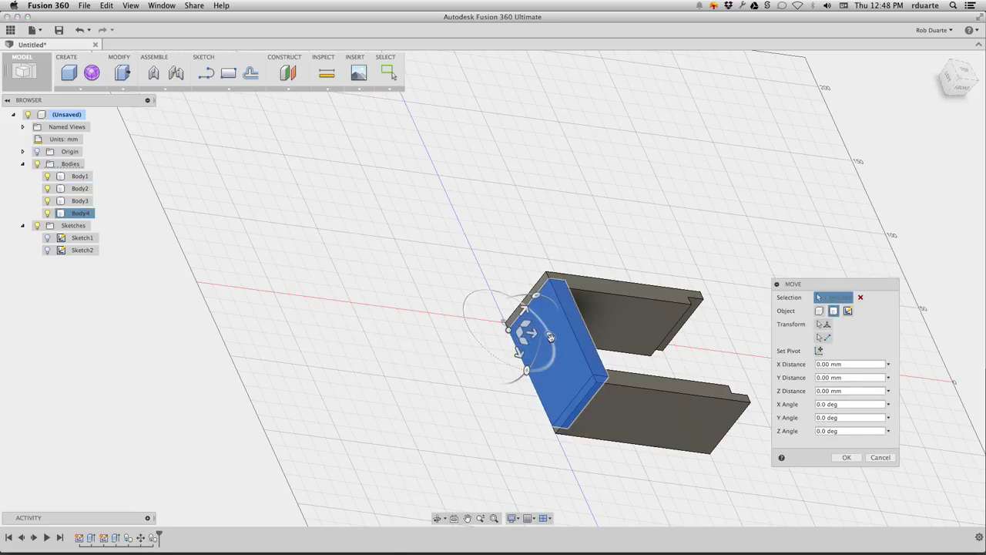
# Step: Rotate the pasted wall 180° and snap it point-to-point into the box's open end
pyautogui.moveTo(555, 349); pyautogui.dragTo(468, 325)
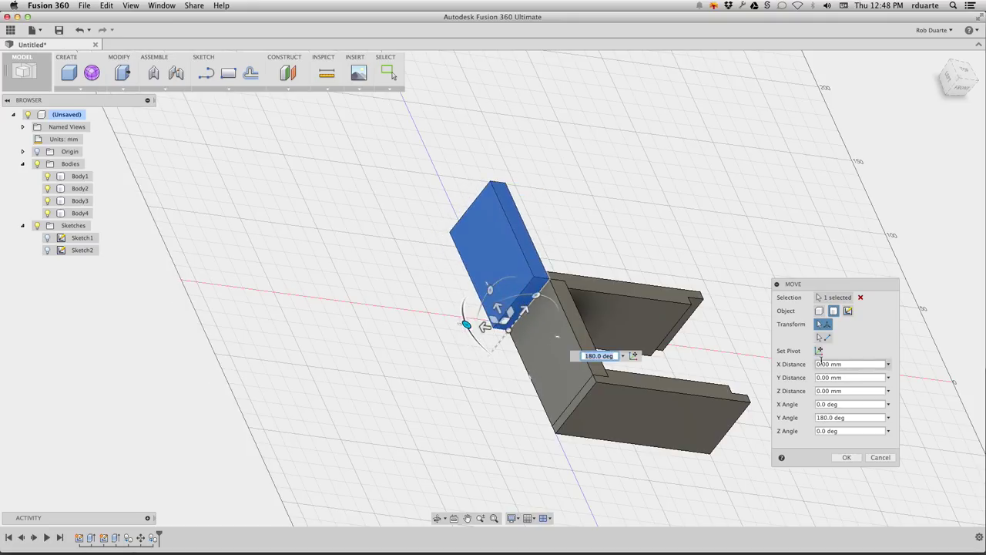
pyautogui.click(823, 337)
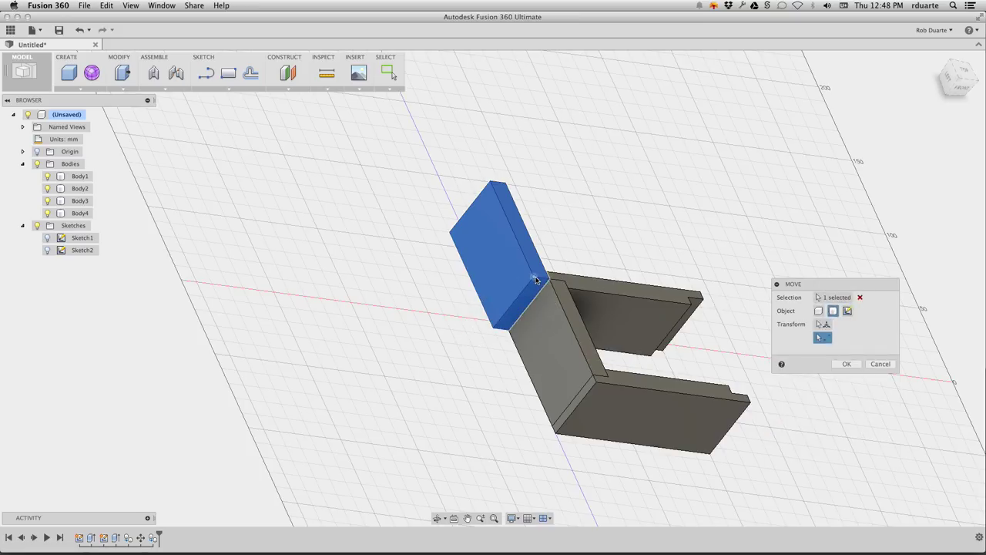
pyautogui.click(730, 396)
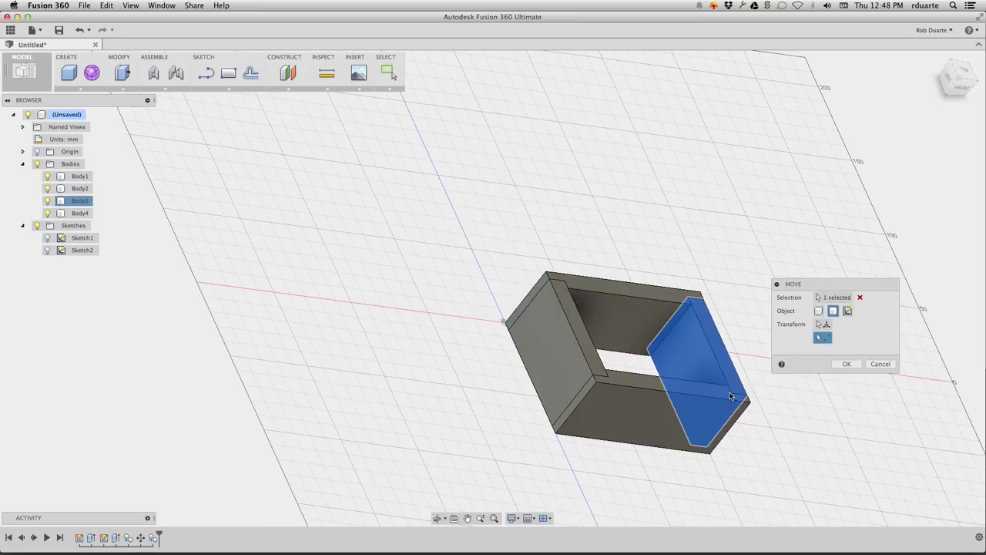
pyautogui.click(846, 364)
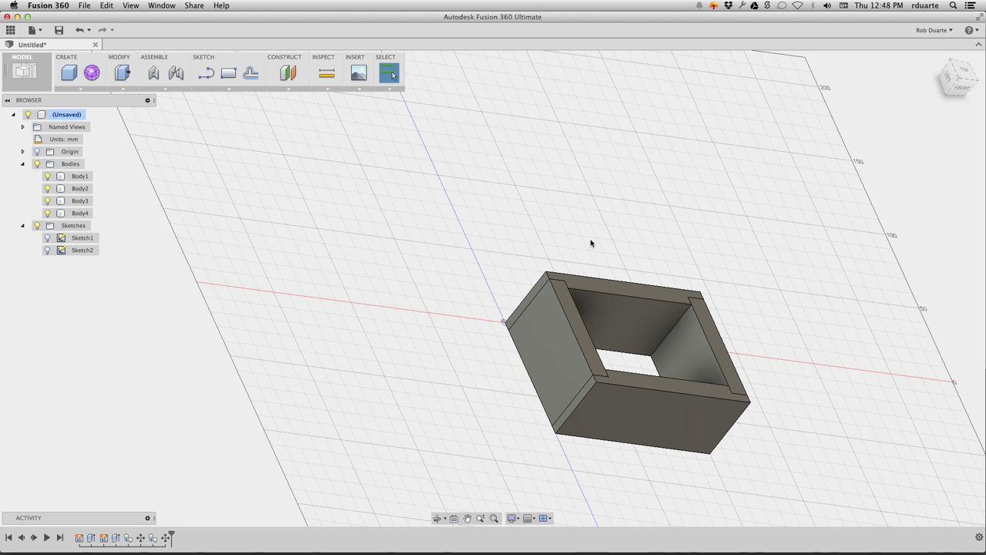
# Step: Hide Body3 and Body4 and view the remaining wall straight from the front
pyautogui.keyDown('shift'); pyautogui.moveTo(709, 159); pyautogui.dragTo(469, 296, button='middle'); pyautogui.keyUp('shift')
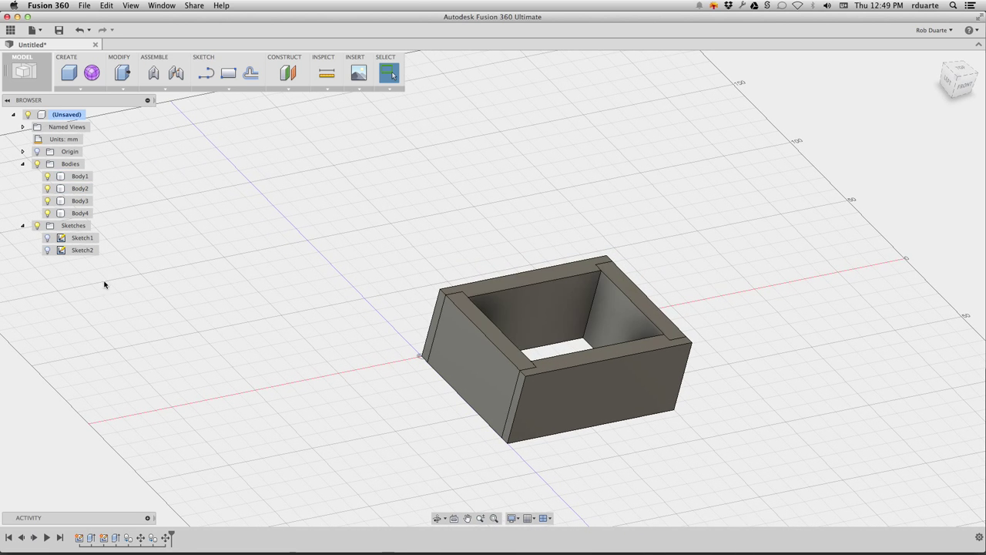
pyautogui.click(47, 201)
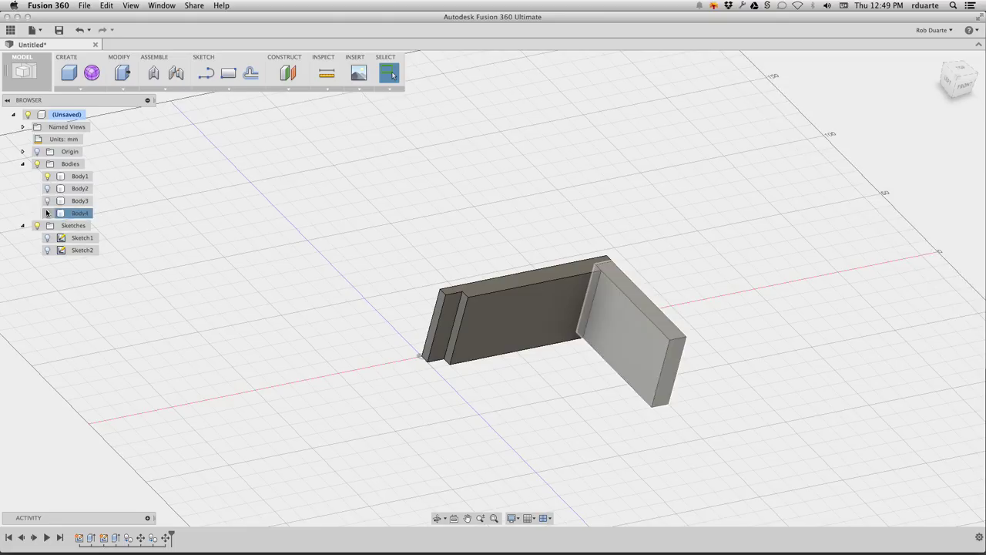
pyautogui.click(47, 212)
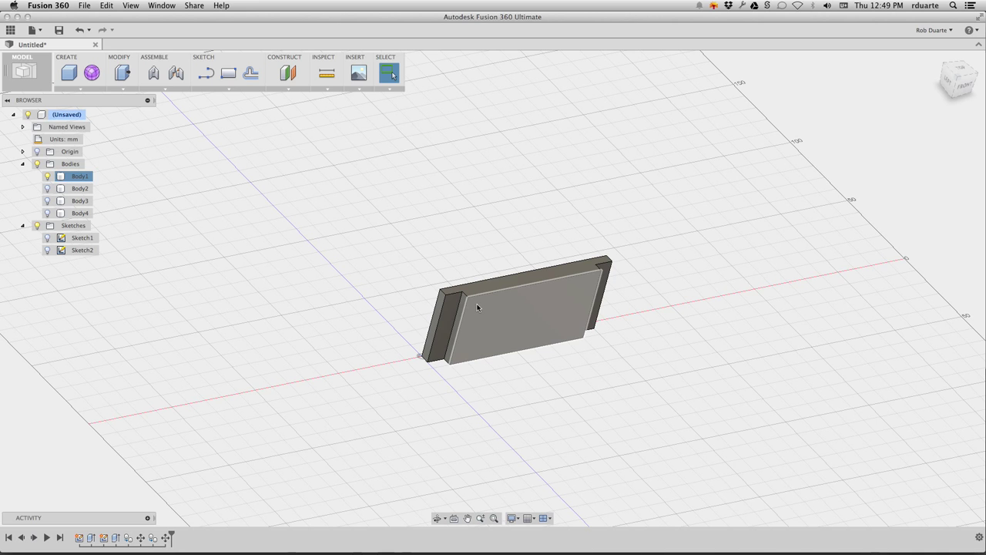
pyautogui.click(964, 87)
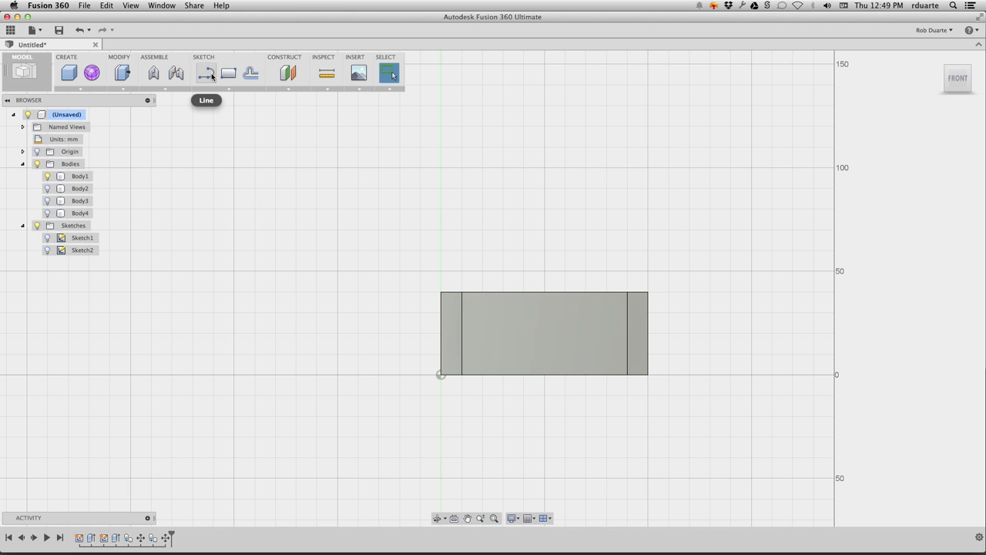
pyautogui.click(229, 88)
pyautogui.click(232, 97)
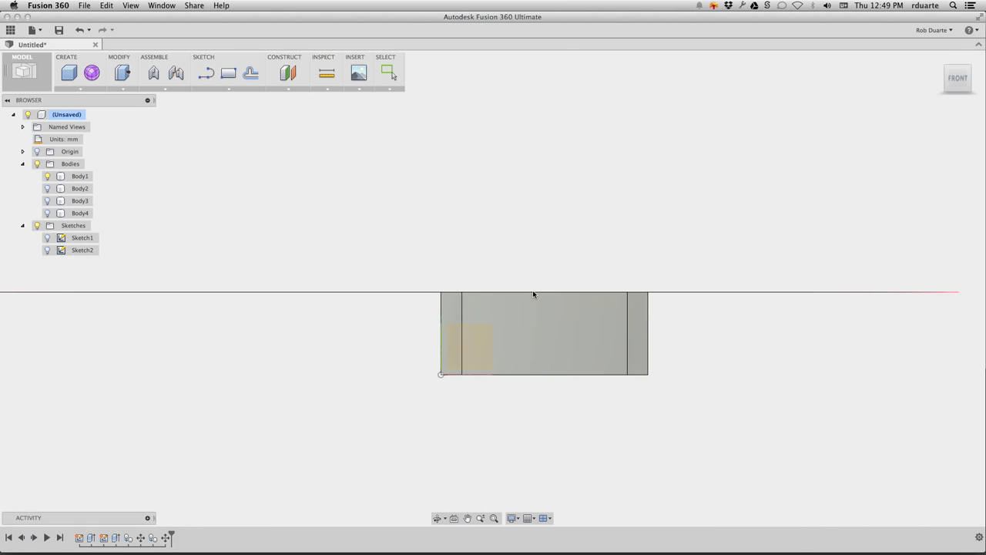
pyautogui.click(530, 304)
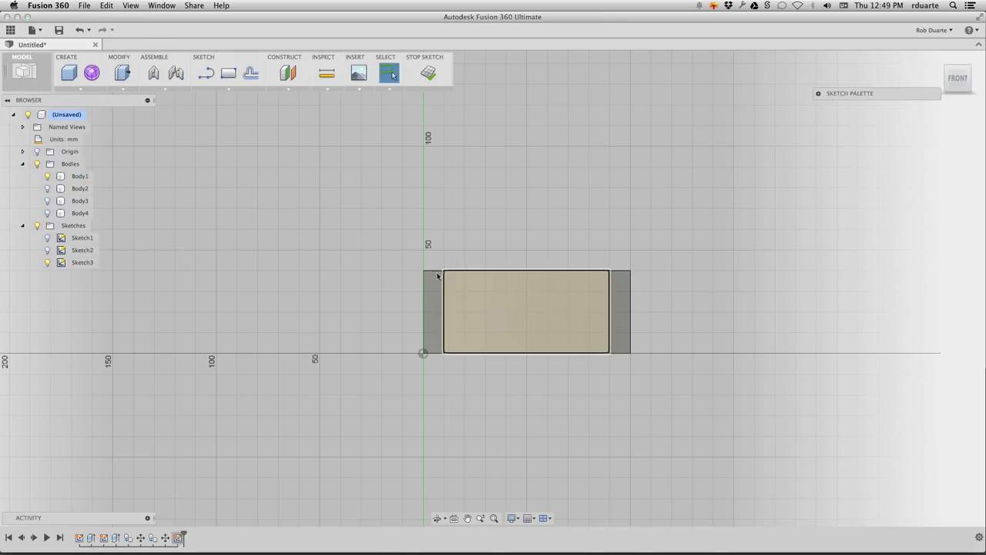
pyautogui.press('super+z')
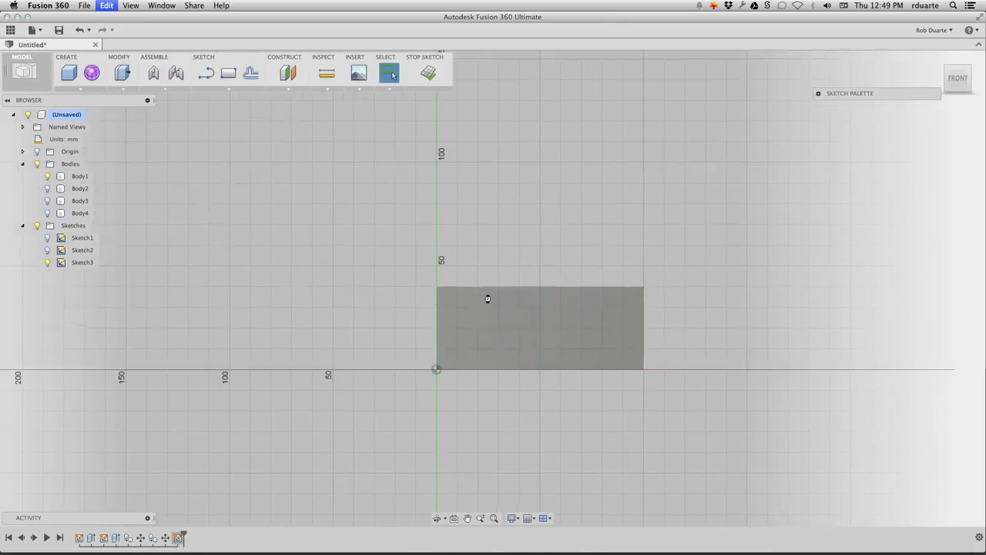
pyautogui.click(229, 88)
pyautogui.click(221, 100)
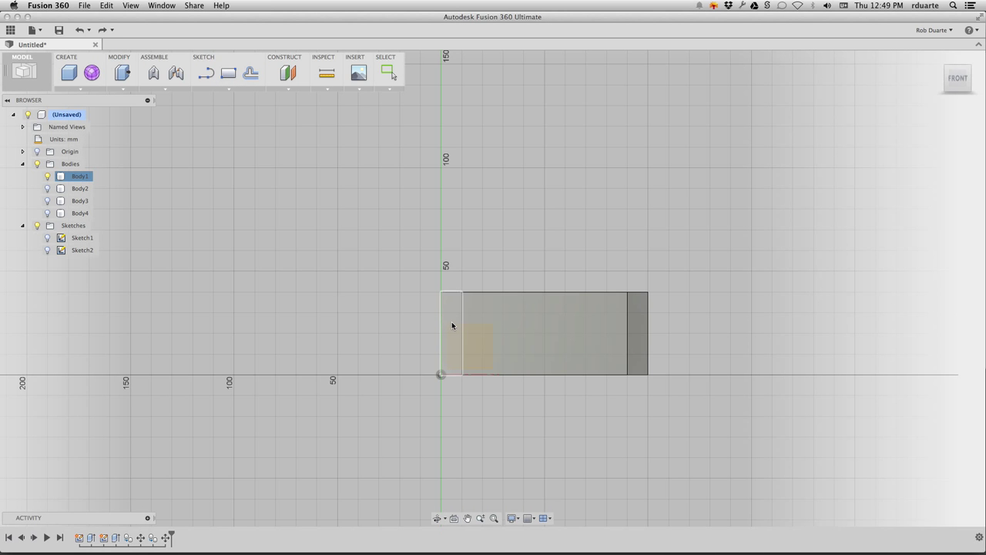
pyautogui.click(494, 325)
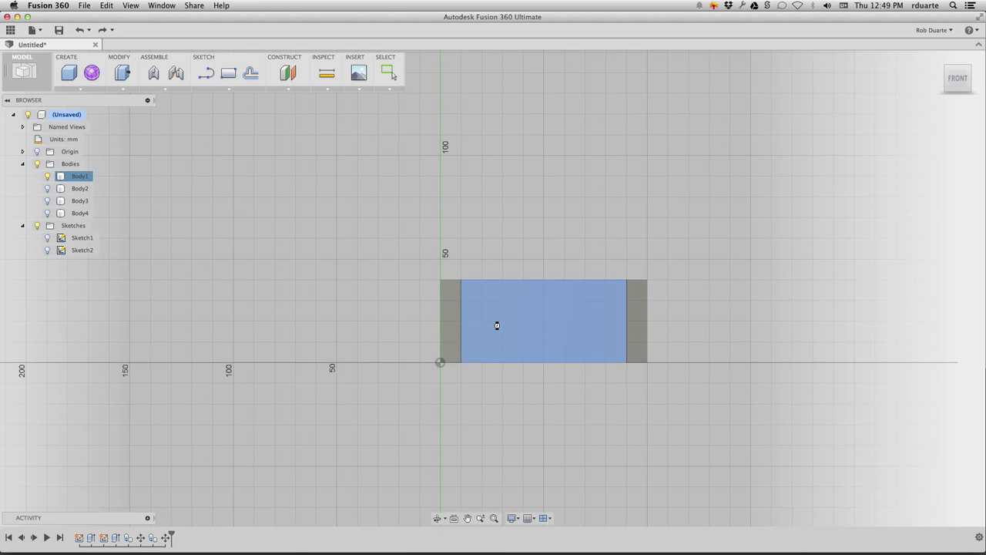
pyautogui.click(634, 288)
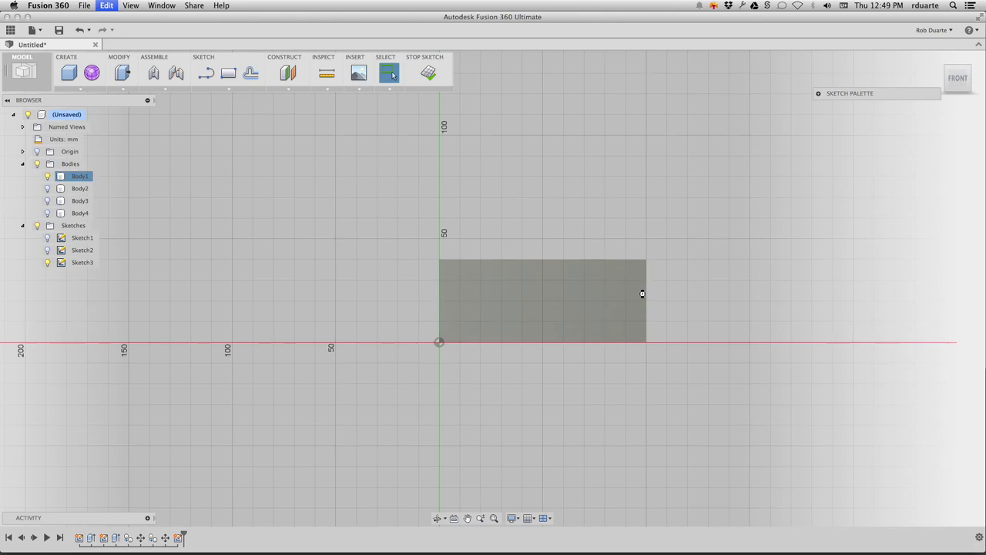
pyautogui.moveTo(643, 292)
pyautogui.keyDown('shift'); pyautogui.mouseDown(button='middle')
pyautogui.moveTo(484, 213)
pyautogui.moveTo(418, 227)
pyautogui.mouseUp(button='middle'); pyautogui.keyUp('shift')
pyautogui.press('super+z')
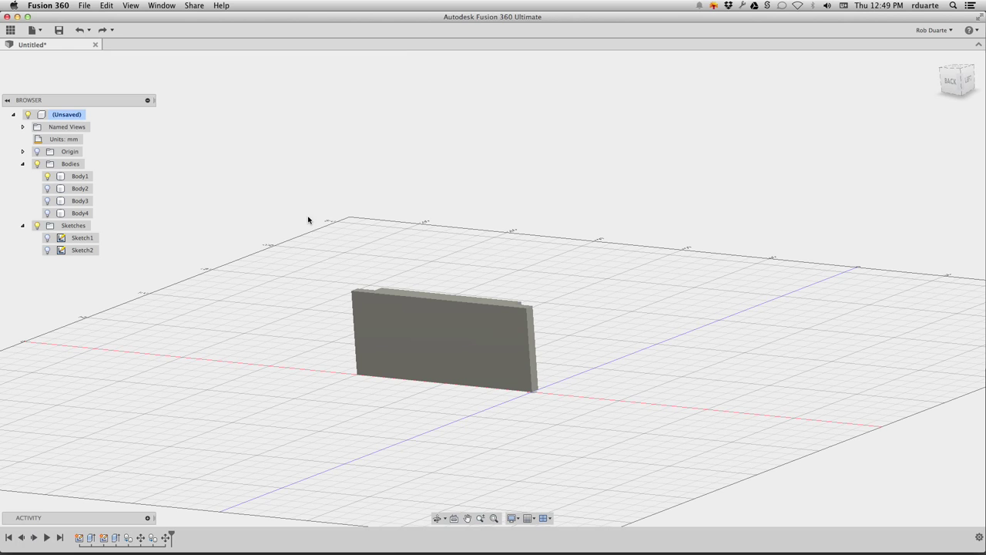
pyautogui.click(228, 89)
# Step: Sketch on the wall's back face, projecting its left, top and bottom edges plus both lap-joint lines
pyautogui.click(233, 98)
pyautogui.click(448, 318)
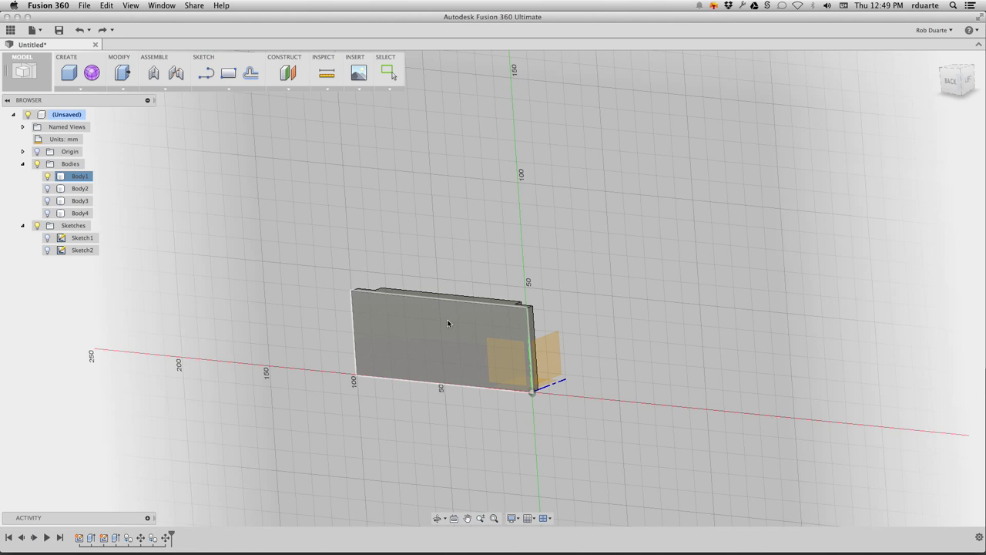
pyautogui.click(237, 90)
pyautogui.moveTo(245, 317)
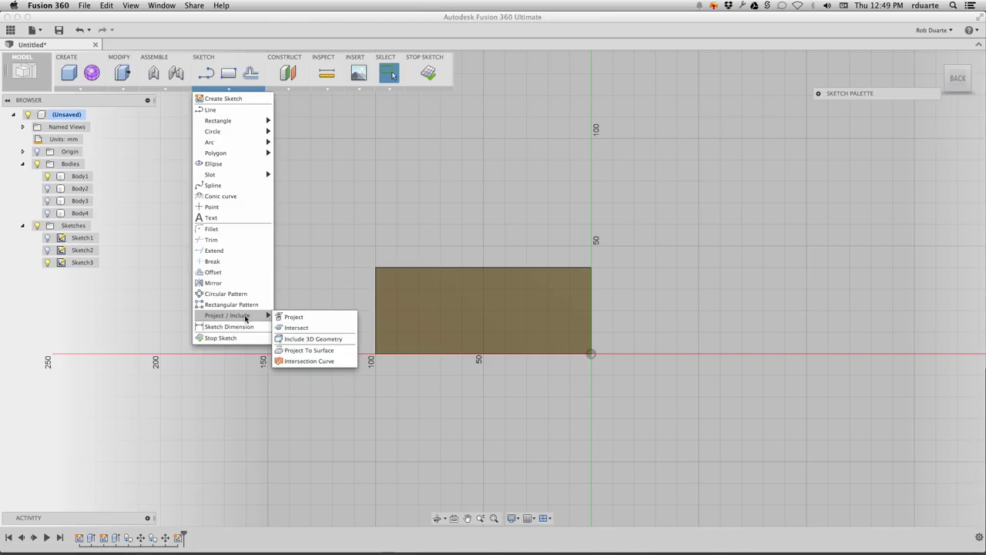
pyautogui.click(290, 318)
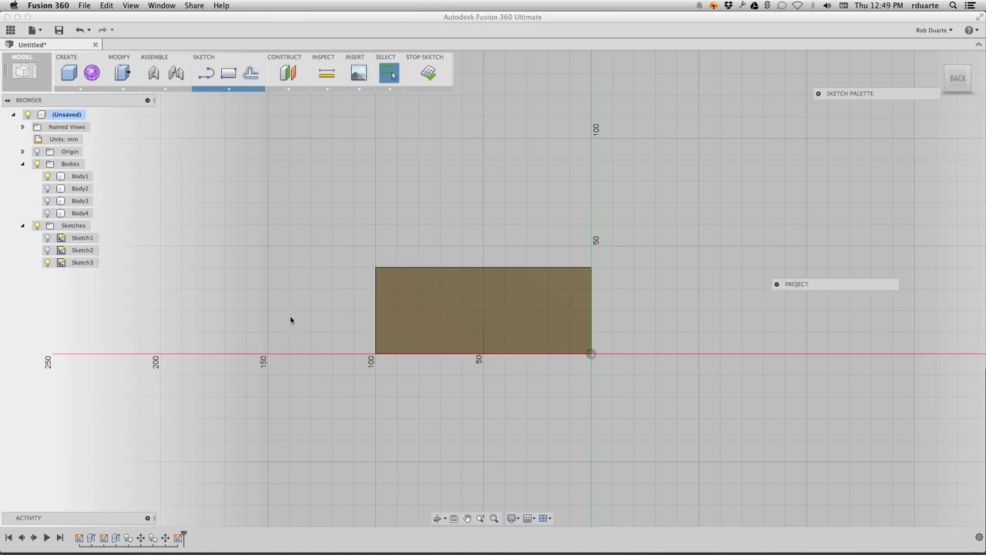
pyautogui.click(378, 299)
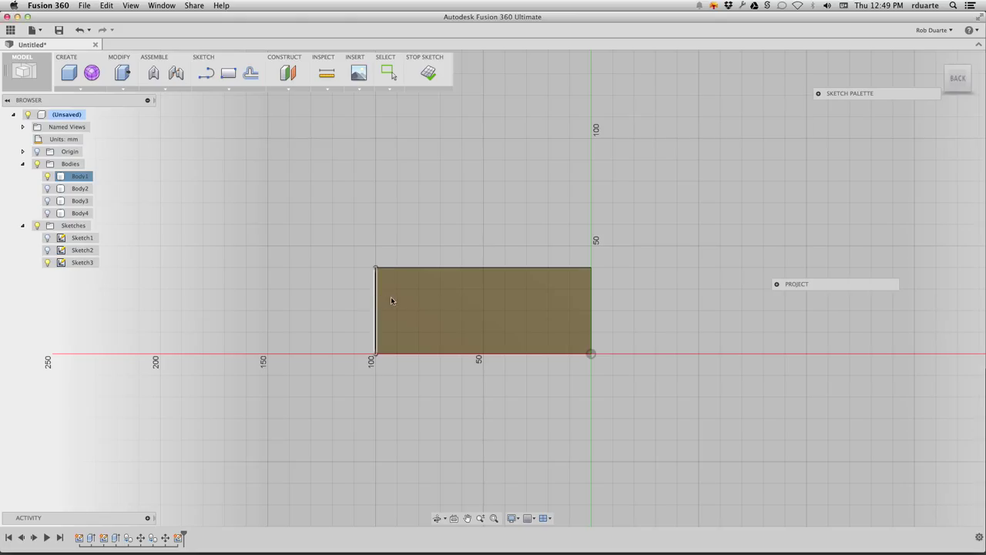
pyautogui.click(524, 299)
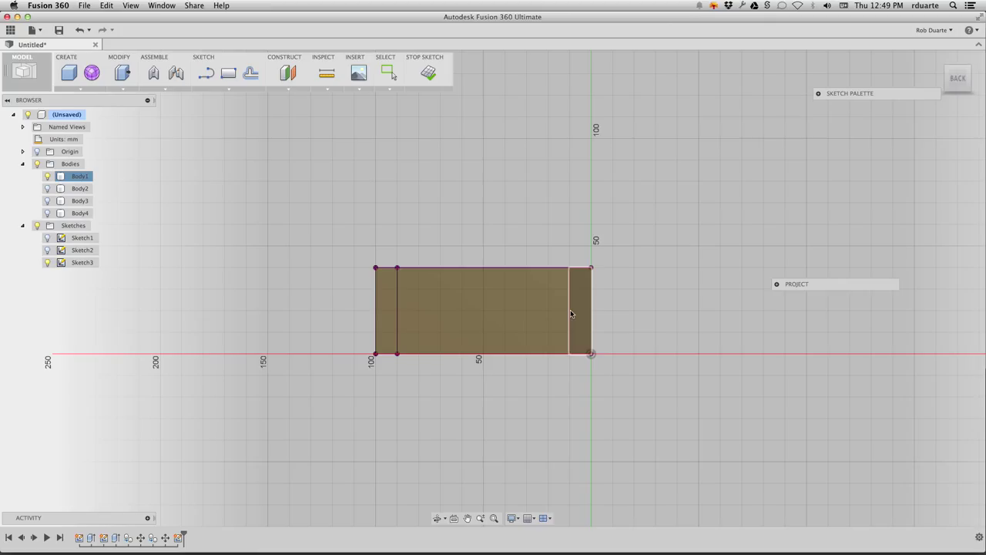
pyautogui.click(571, 313)
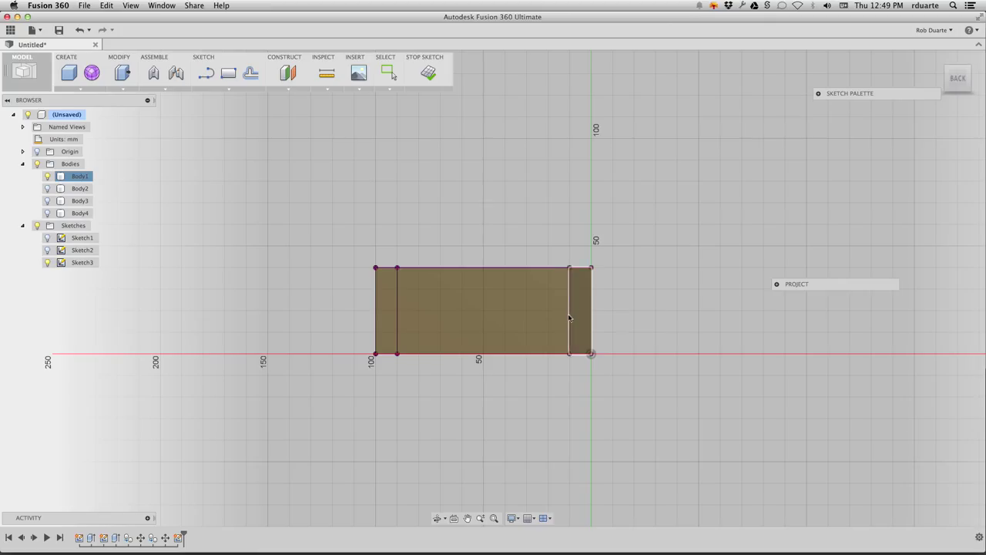
pyautogui.click(548, 356)
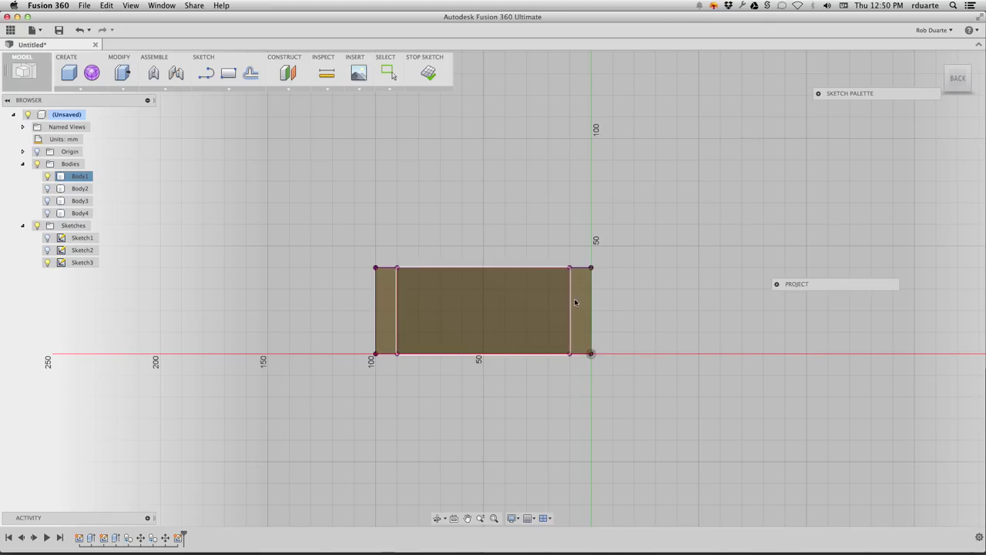
pyautogui.click(574, 302)
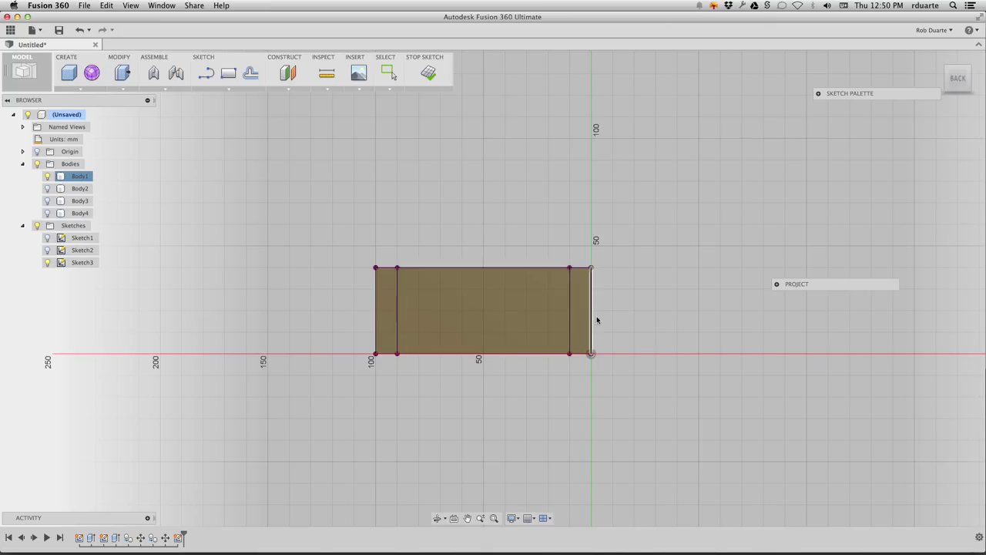
pyautogui.click(429, 73)
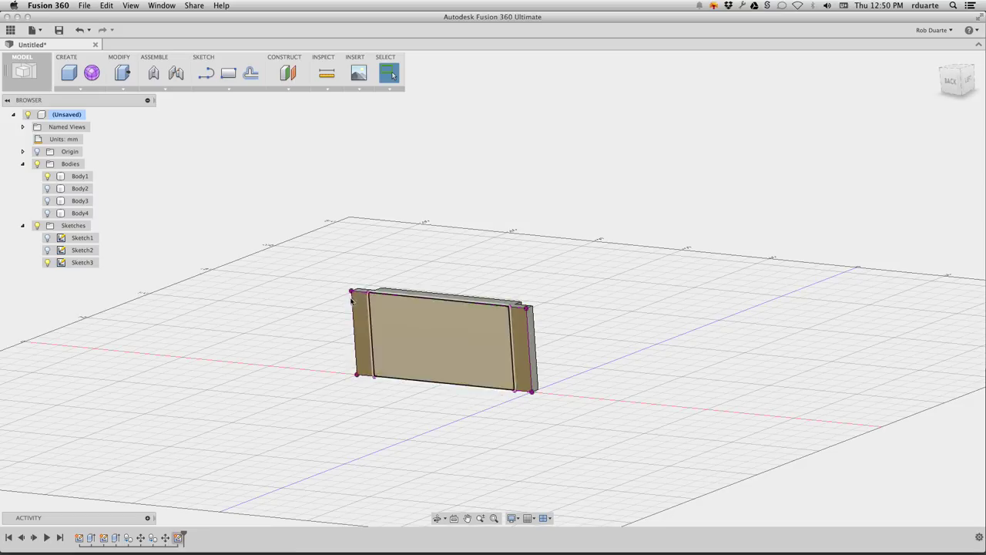
# Step: Save Sketch3 from the browser as the DXF file 'wall' on the Desktop
pyautogui.rightClick(81, 263)
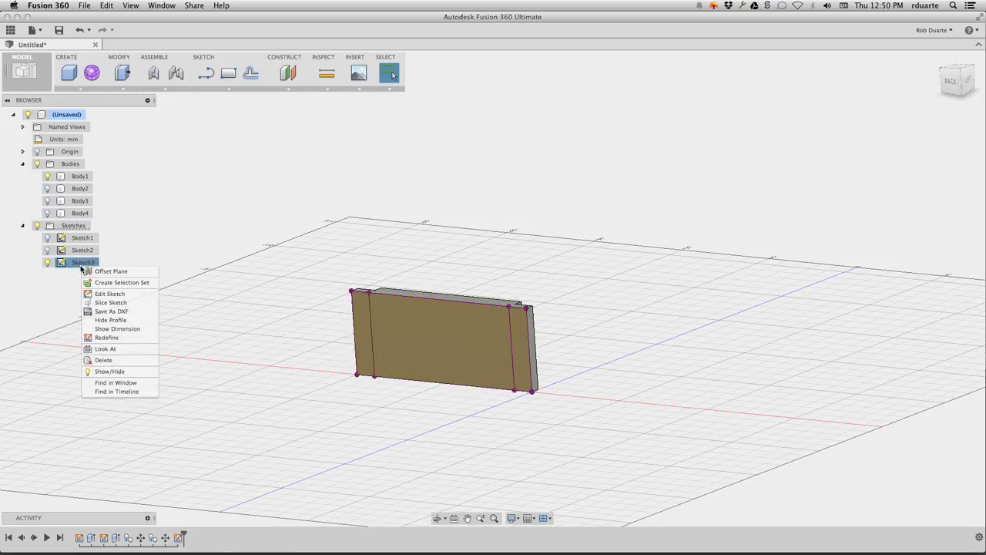
pyautogui.click(116, 312)
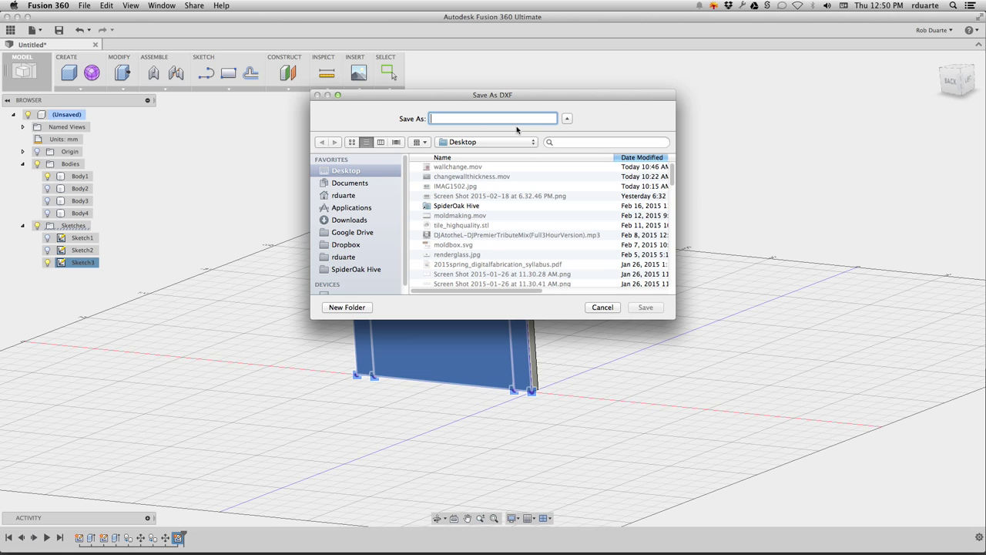
pyautogui.write('wall')
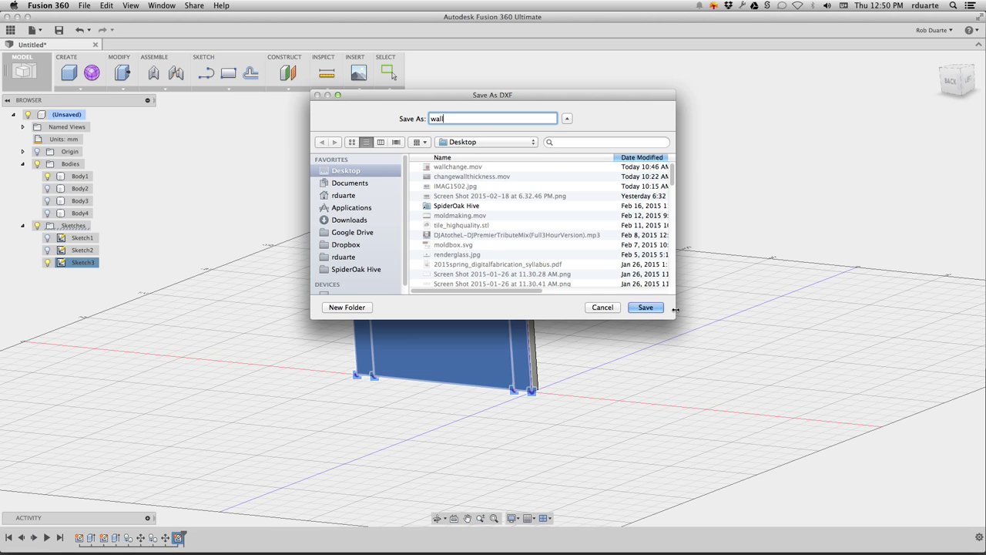
pyautogui.click(651, 308)
pyautogui.hotkey('ctrl', 'space')
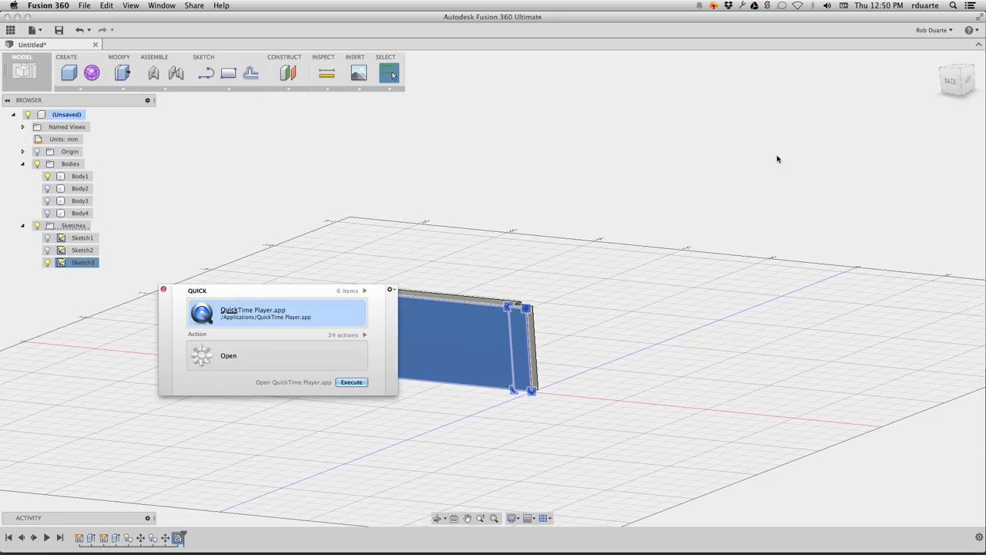
# Step: Launch Adobe Illustrator by entering 'illust' in the Quicksilver launcher
pyautogui.write('illust')
pyautogui.press('Return')
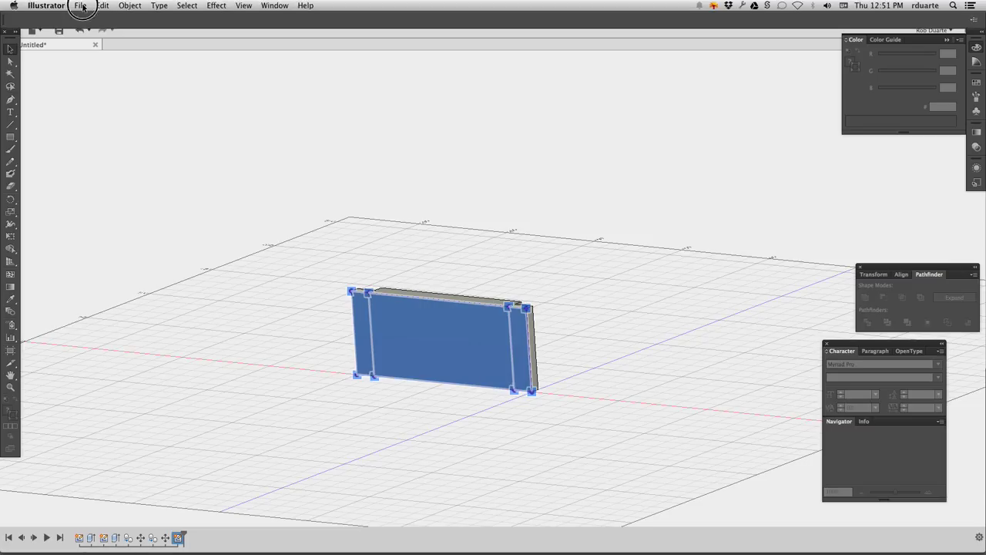
# Step: Open wall.dxf from the Desktop through File > Open
pyautogui.click(80, 5)
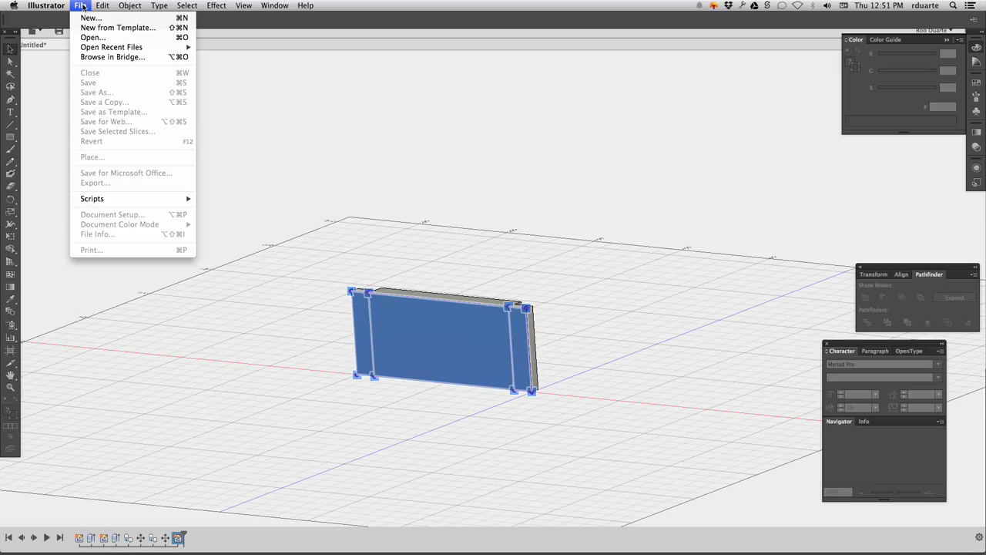
pyautogui.click(107, 38)
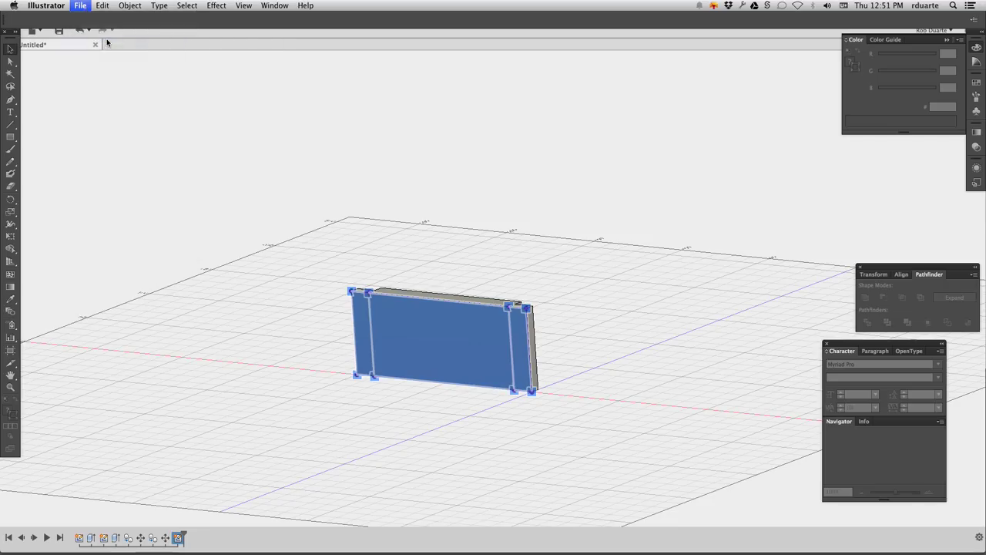
pyautogui.click(440, 136)
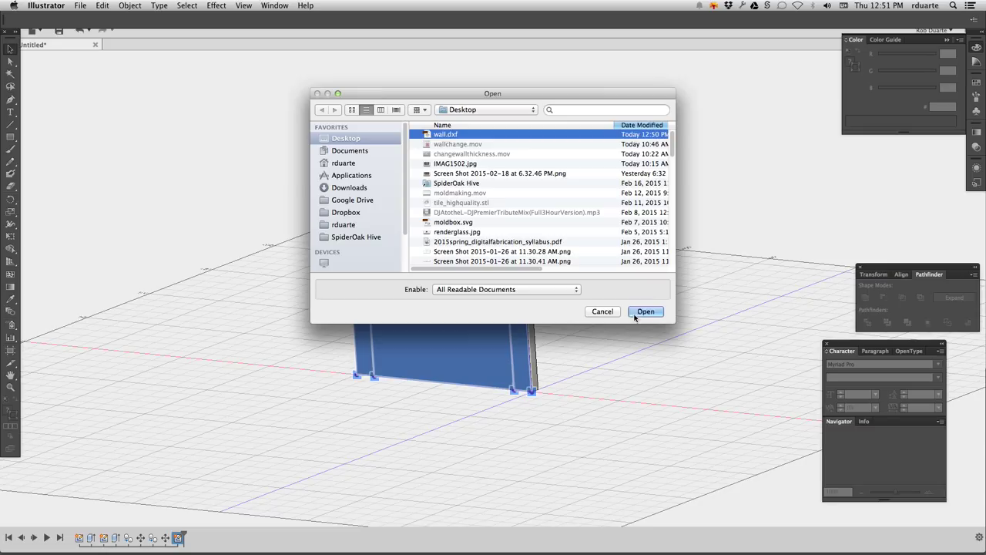
pyautogui.click(644, 311)
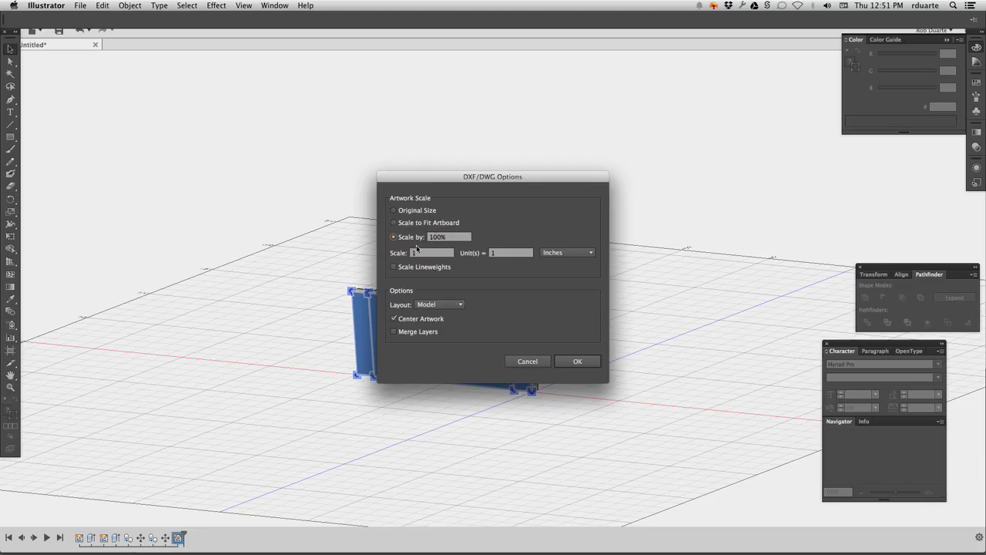
# Step: Import the DXF with units set to Millimeters, Unit(s) 1 and Scale 1
pyautogui.click(573, 253)
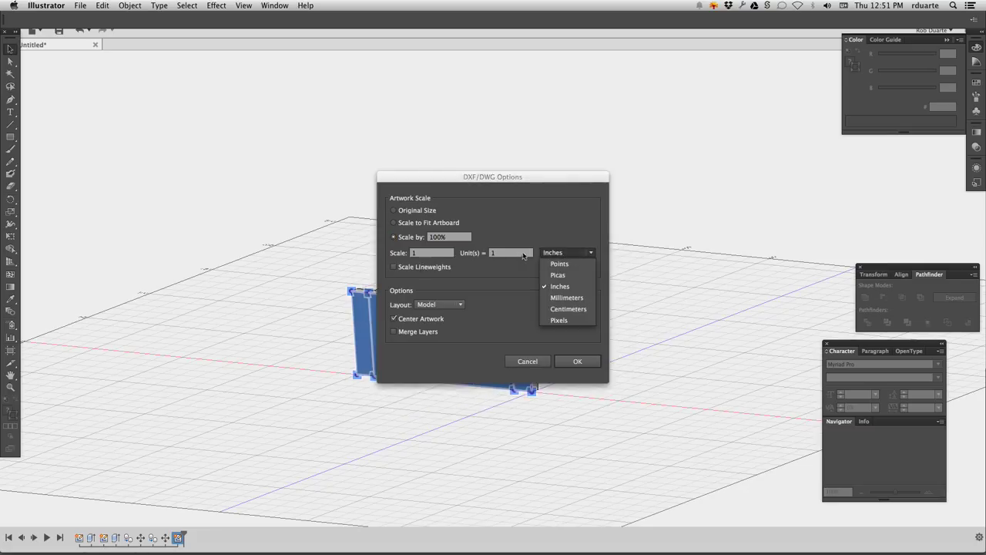
pyautogui.click(563, 298)
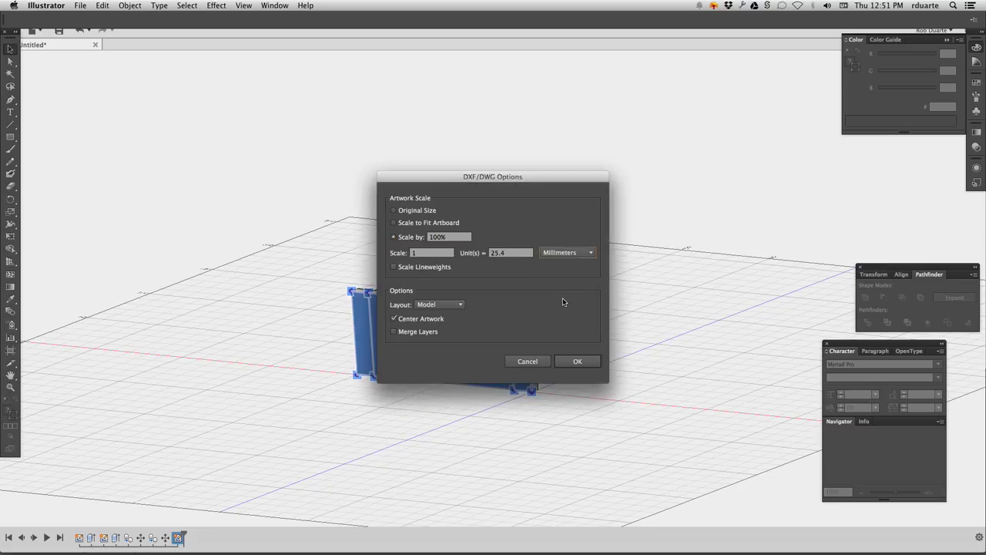
pyautogui.doubleClick(518, 252)
pyautogui.write('1')
pyautogui.doubleClick(446, 252)
pyautogui.click(579, 361)
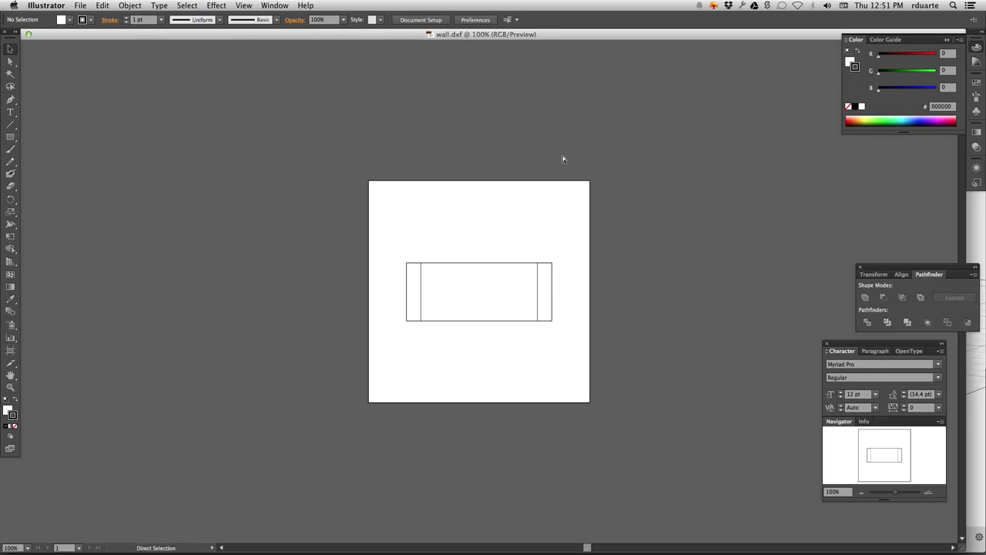
pyautogui.press('super+Tab')
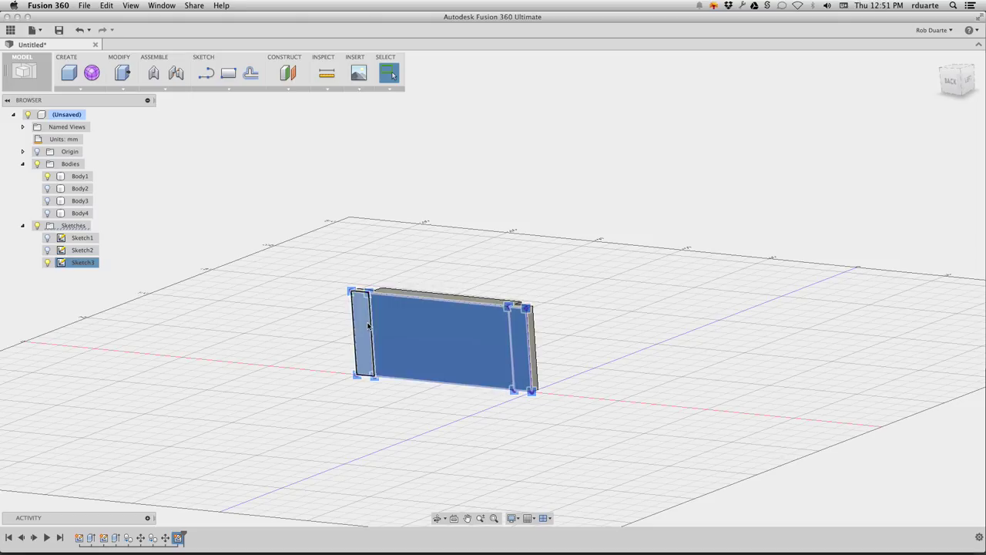
pyautogui.press('super+Tab')
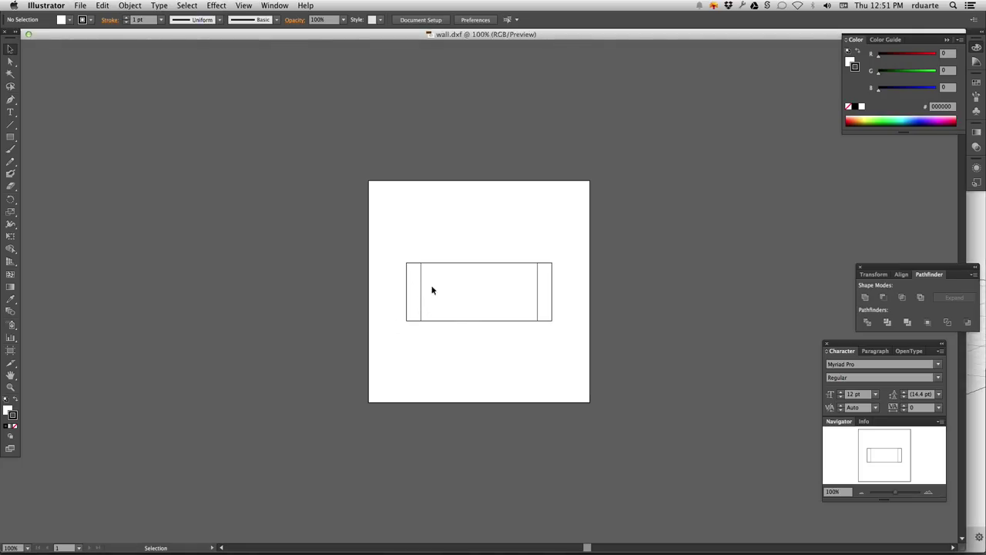